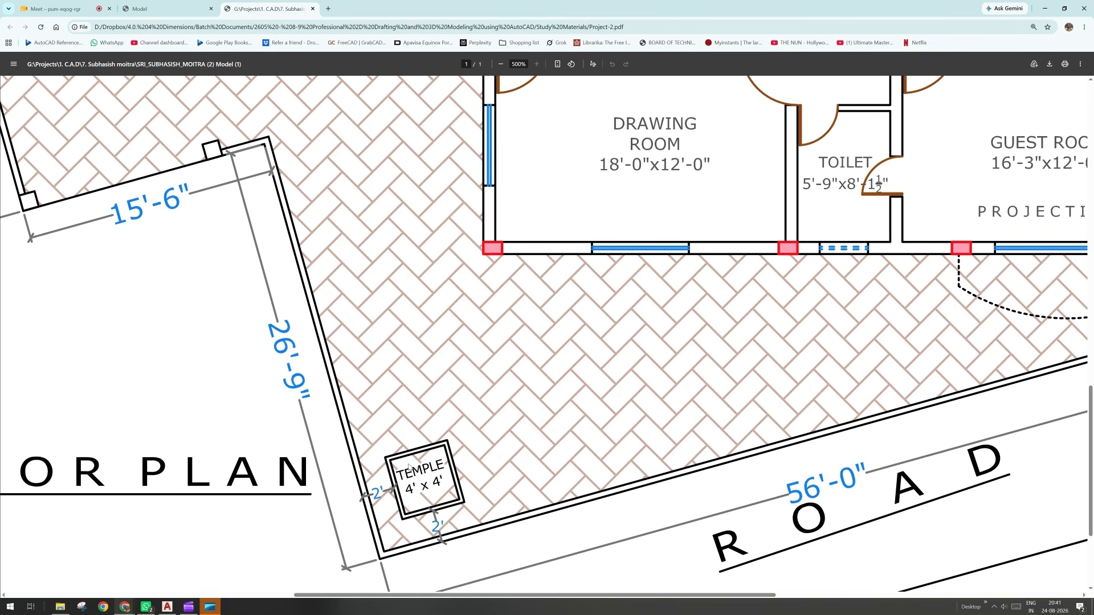
Step: Switch from the reference PDF to the AutoCAD drawing at the plot boundary's lower corner
click(1046, 8)
middle_drag(464, 476, 357, 436)
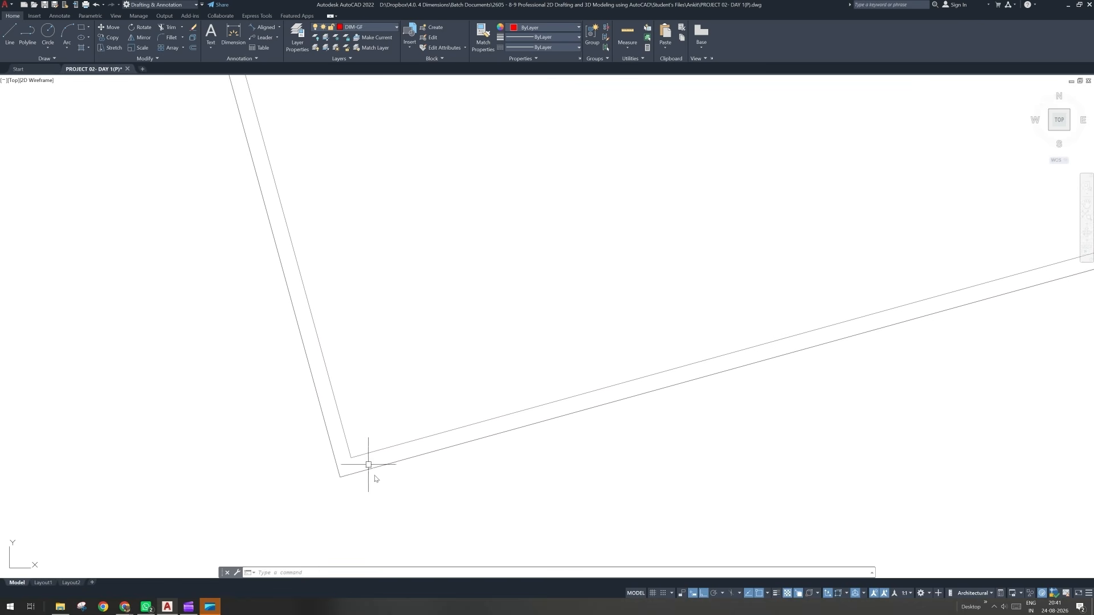
click(382, 468)
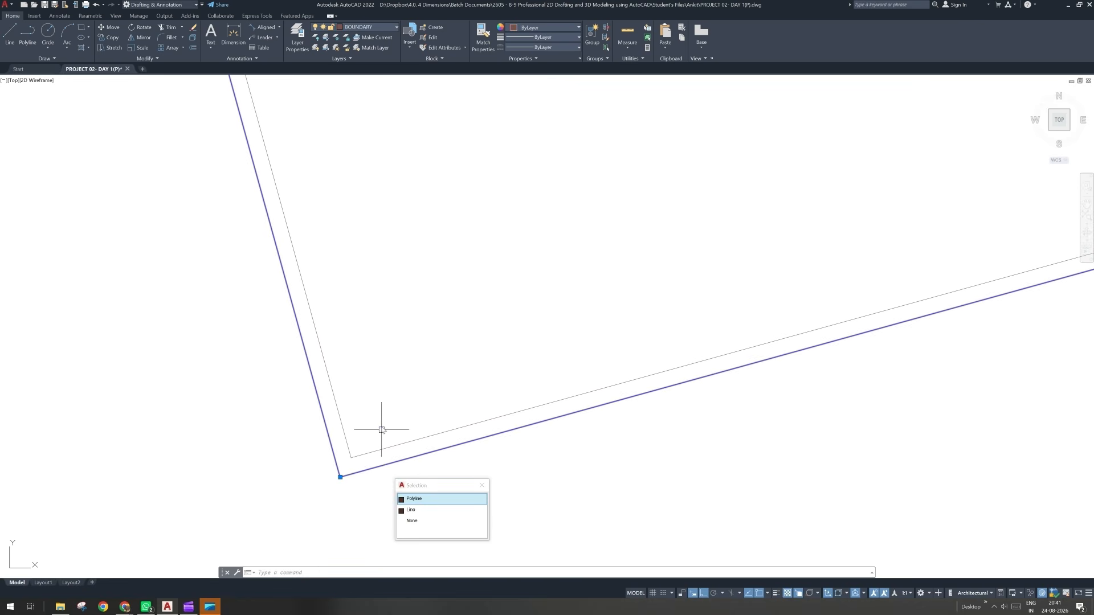
key(Escape)
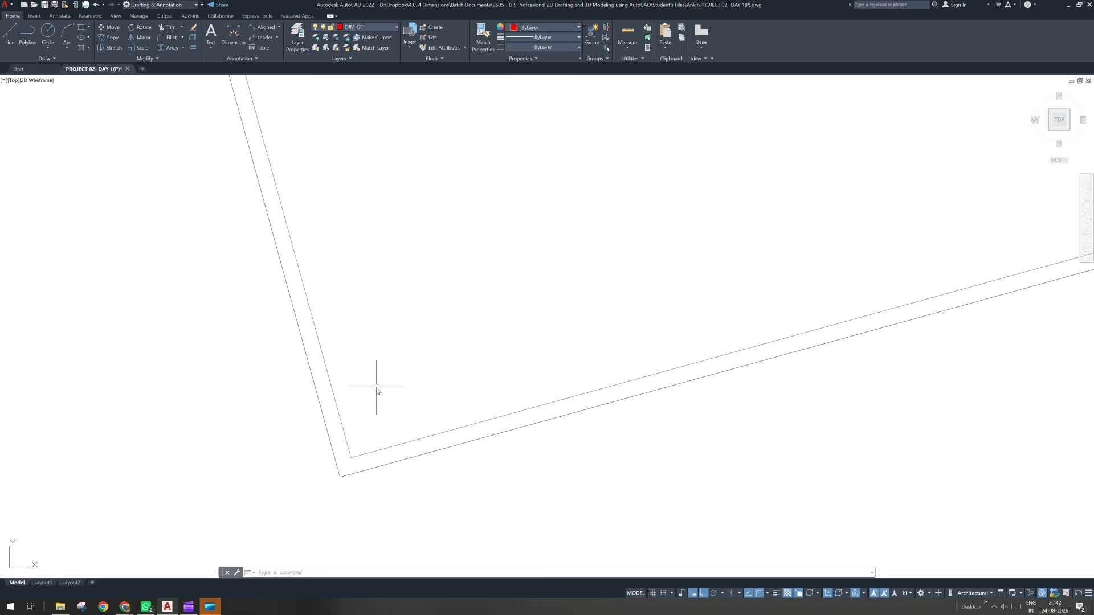
Step: Define a UCS with its origin at the boundary's lower outer corner, X along the long lower edge and Y along the side edge
text(uc)
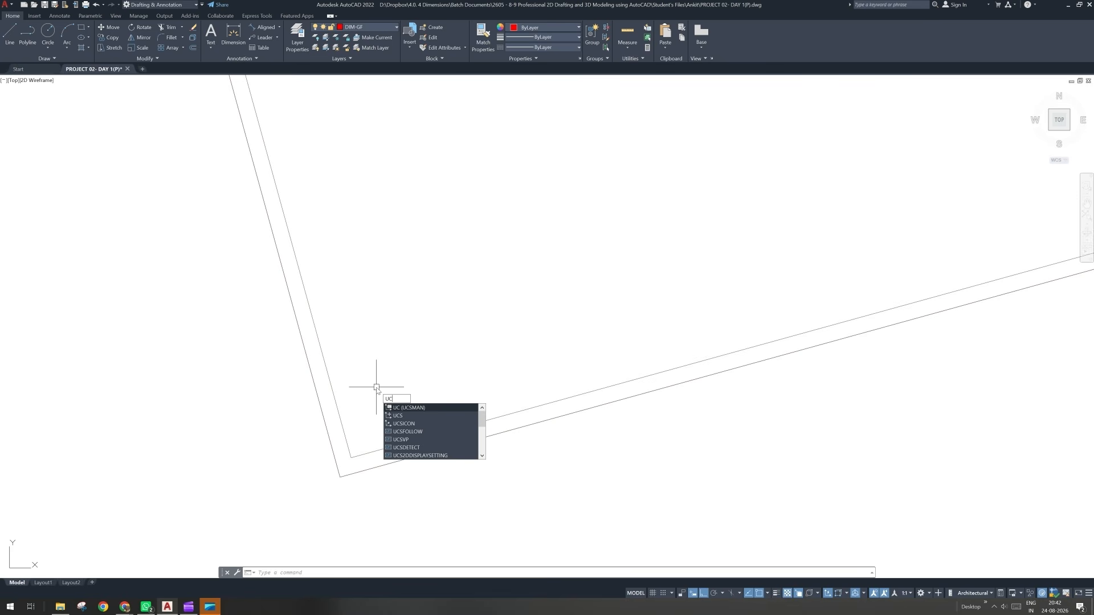
text(s)
key(Escape)
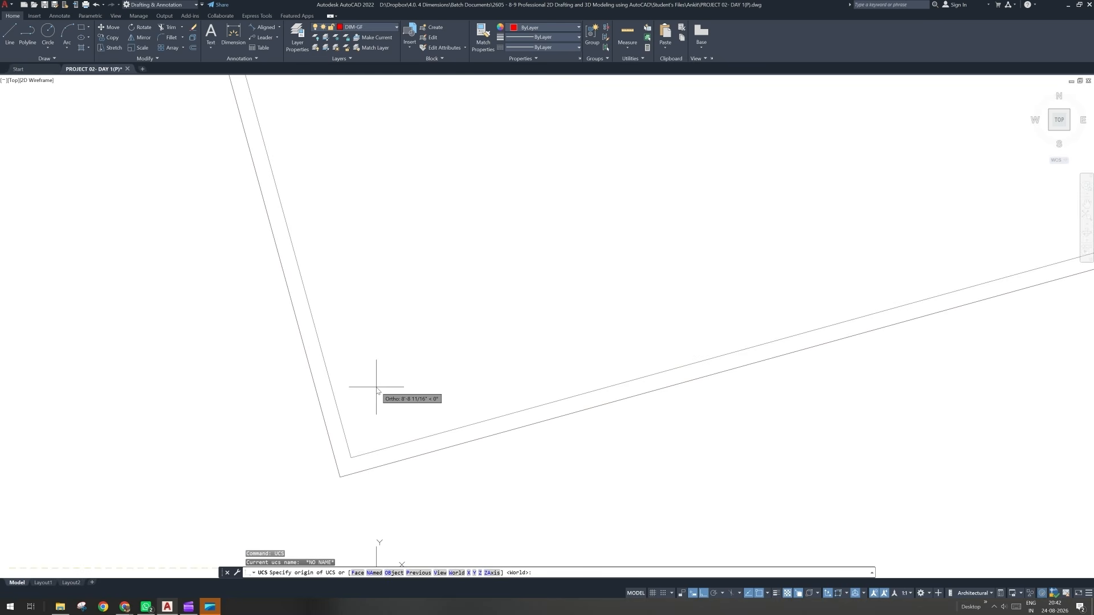
key(F8)
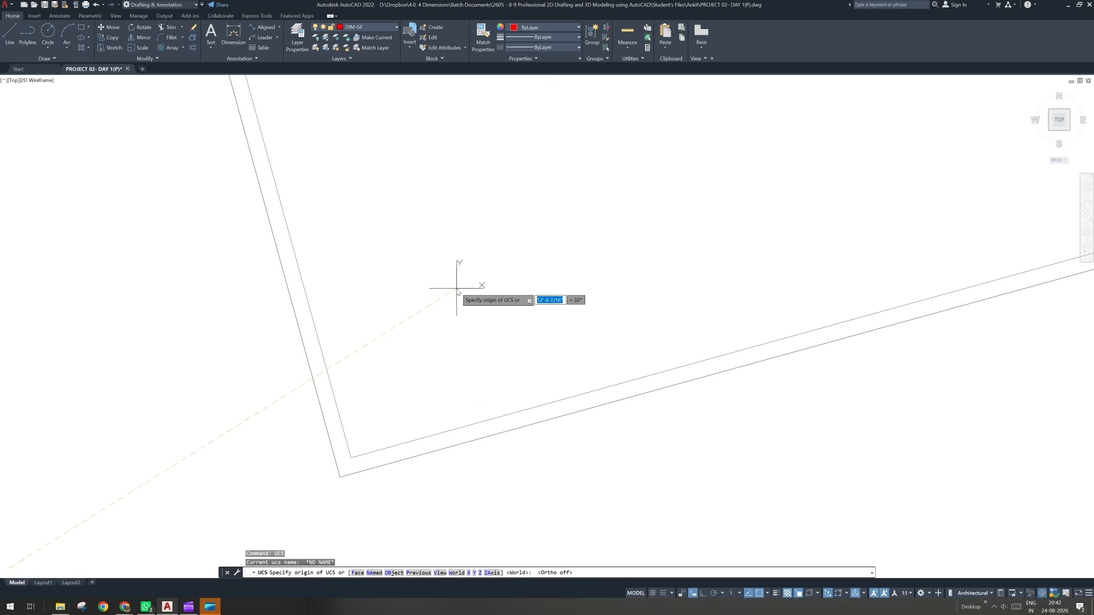
scroll(458, 292, down, 5)
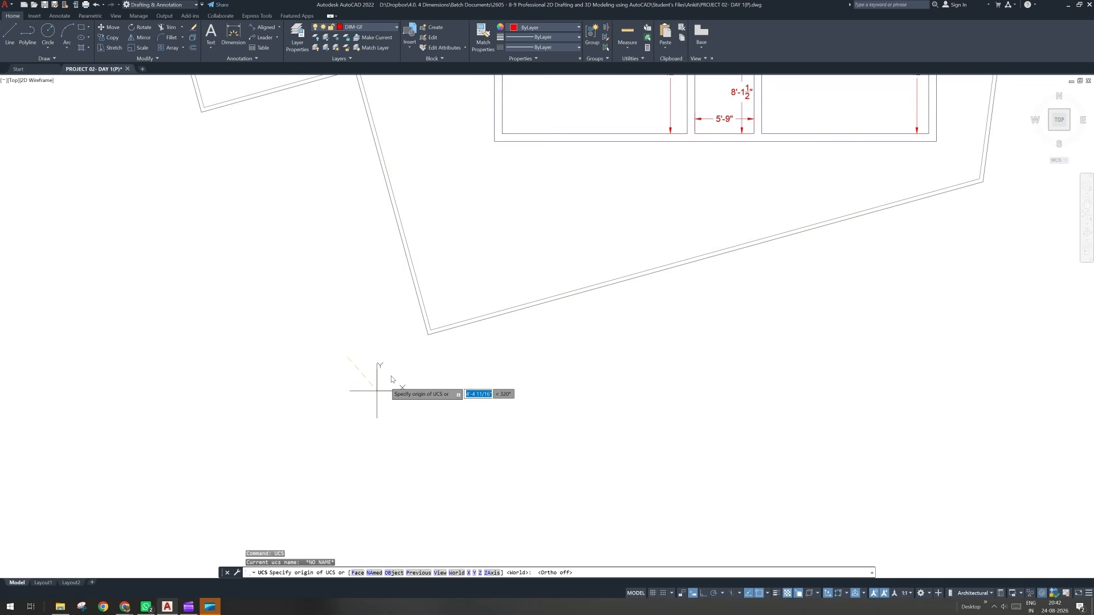
scroll(466, 350, up, 5)
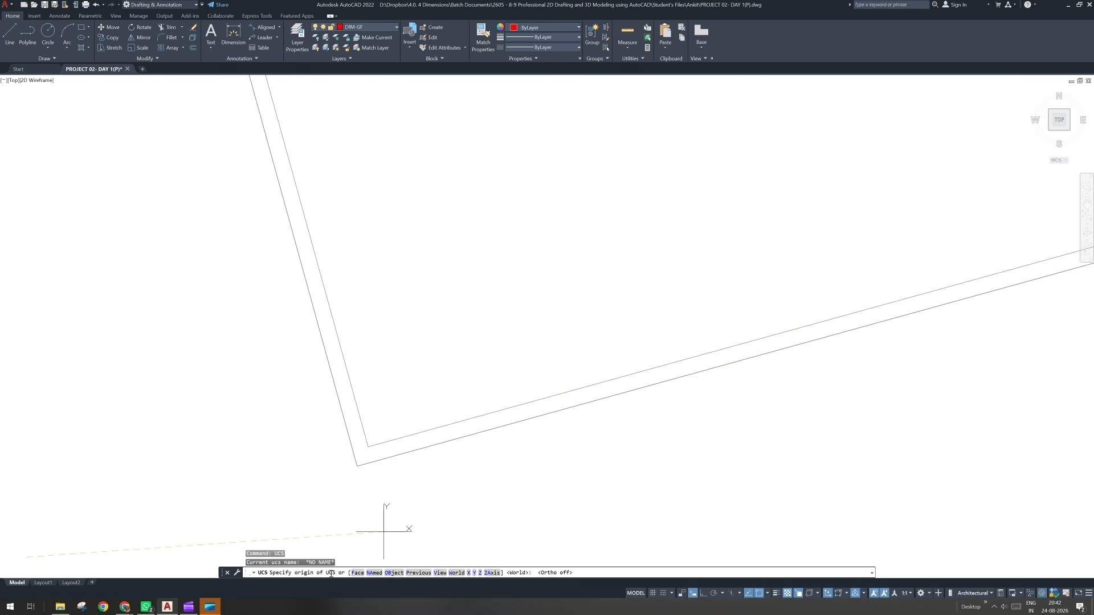
click(357, 467)
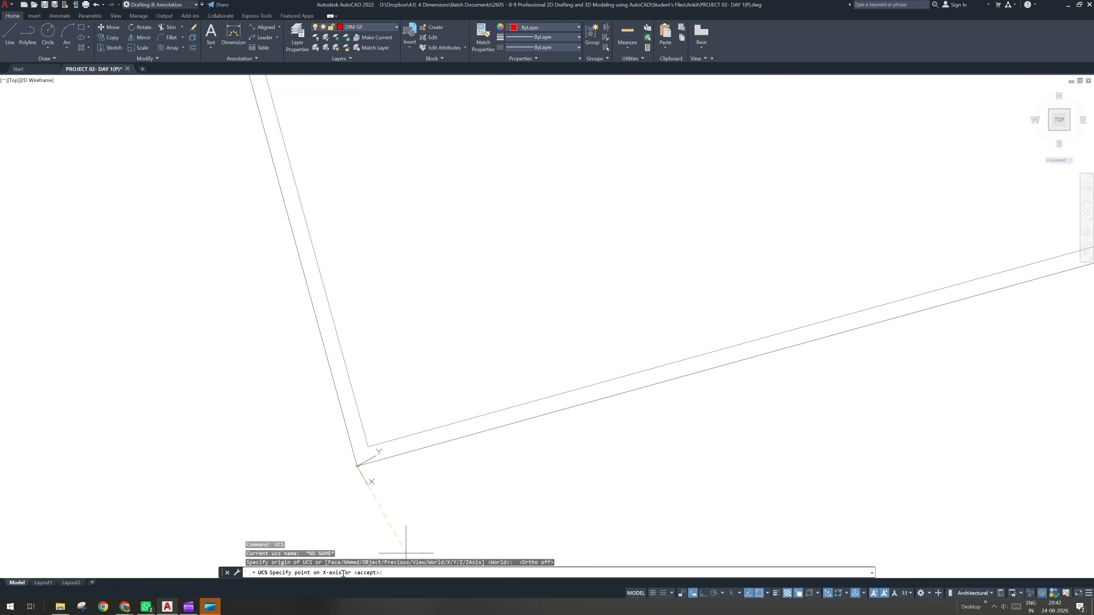
click(603, 399)
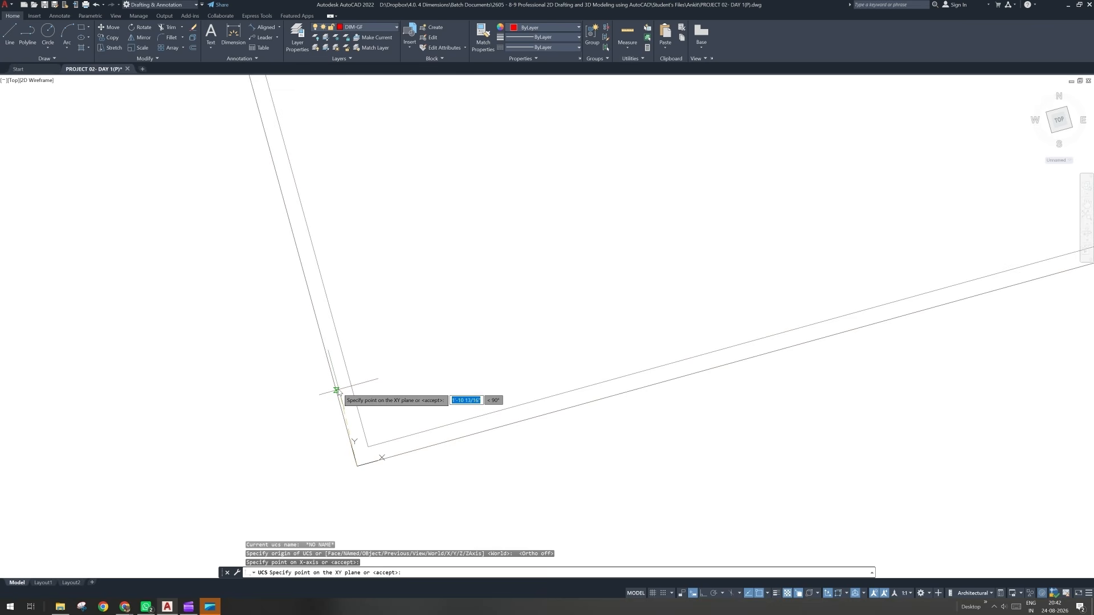
click(320, 331)
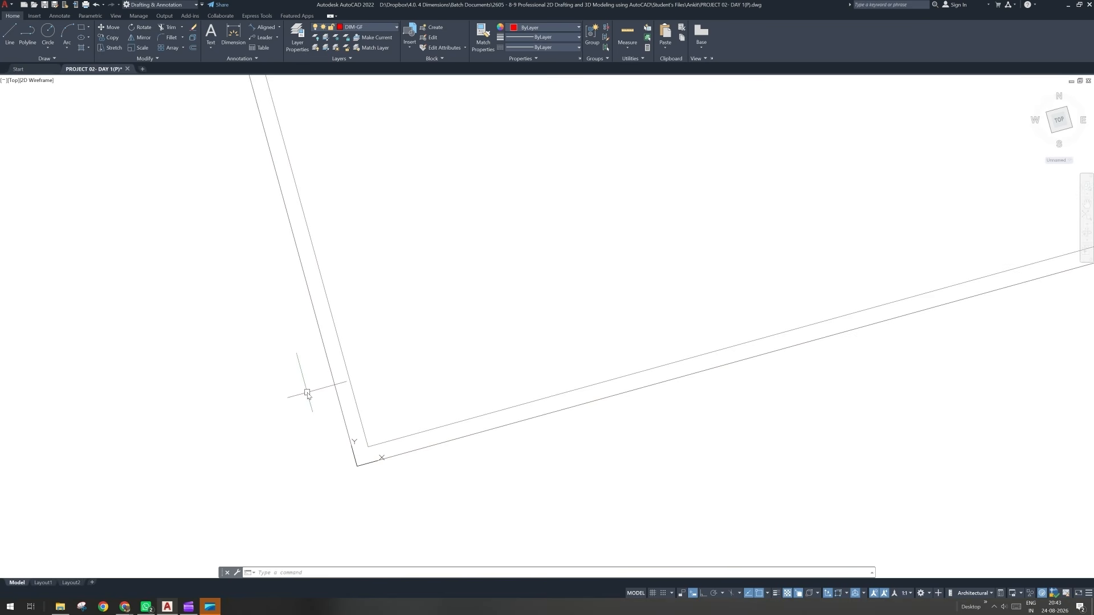
Step: Enable Ortho while trying a line inside the boundary corner, and cancel the line
text(l)
key(Return)
click(388, 406)
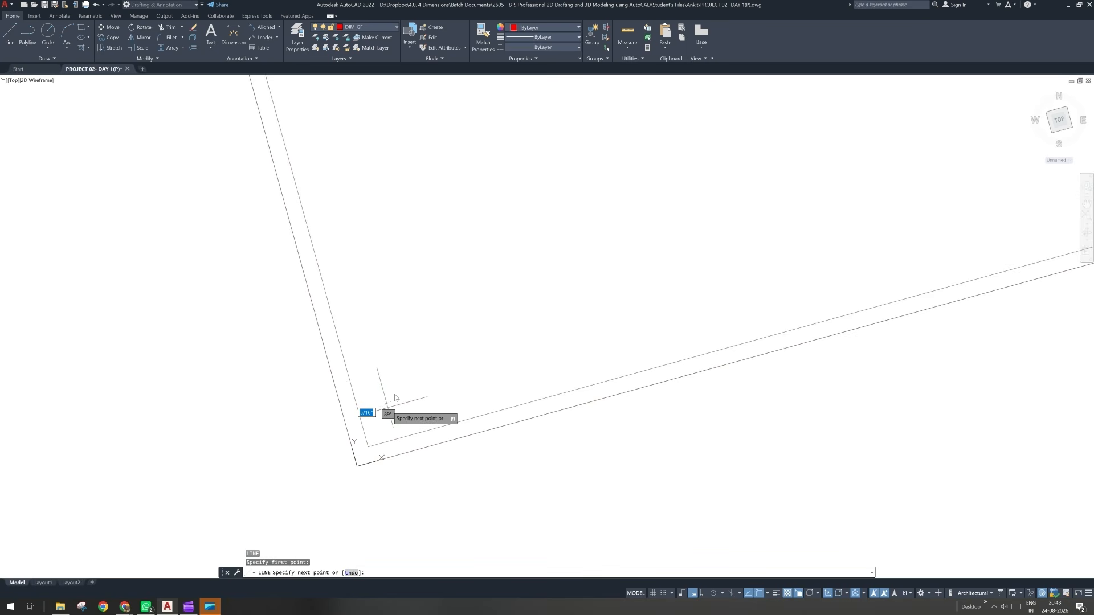
key(F8)
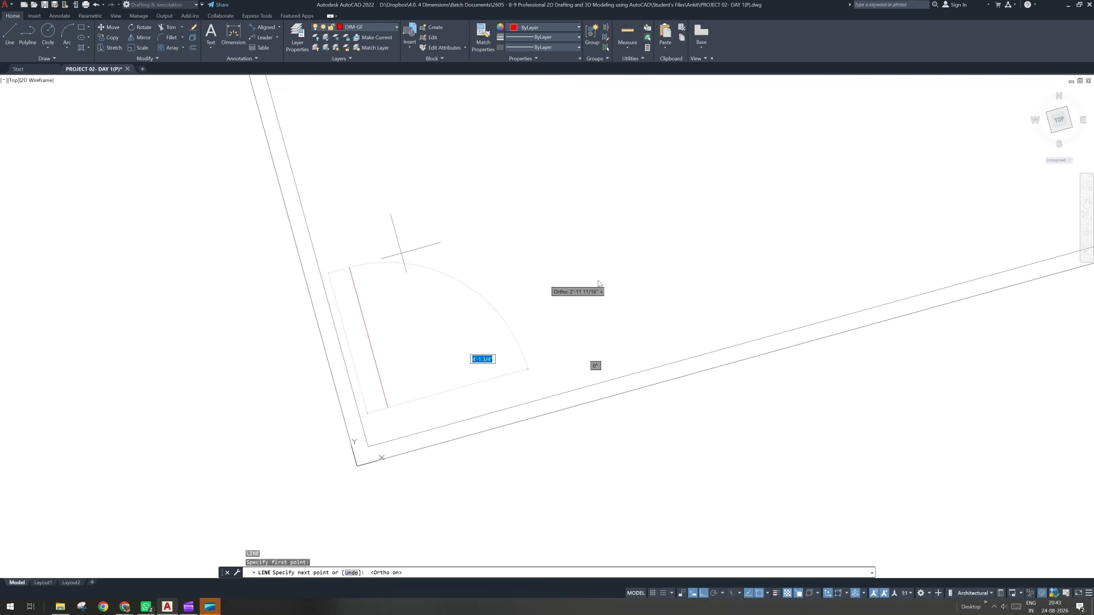
key(Escape)
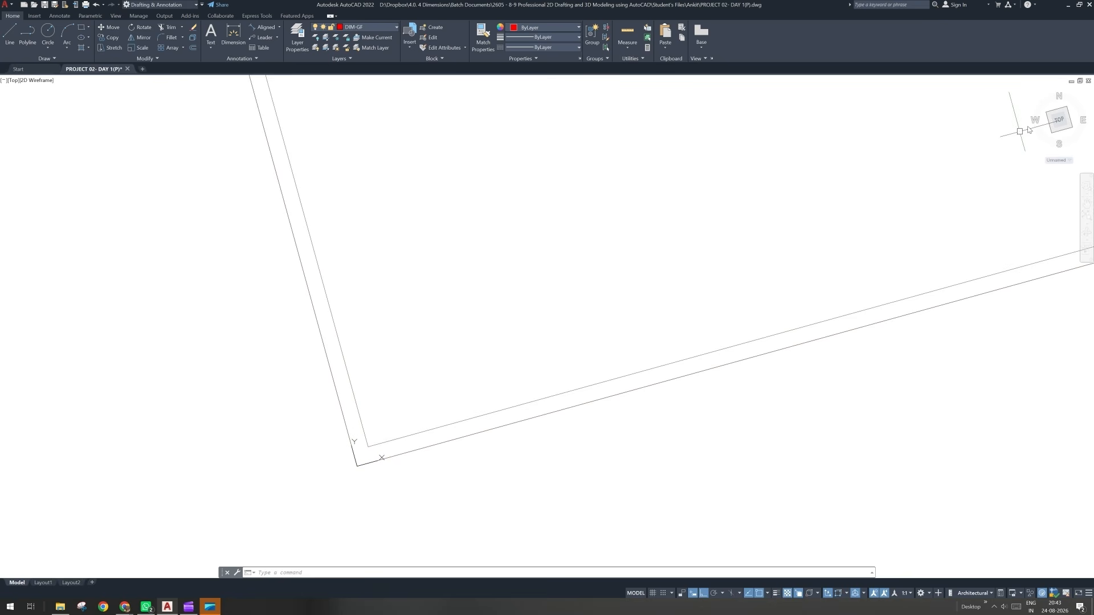
Step: Orient the top view to the new UCS so the boundary's lower edge runs horizontally
click(409, 398)
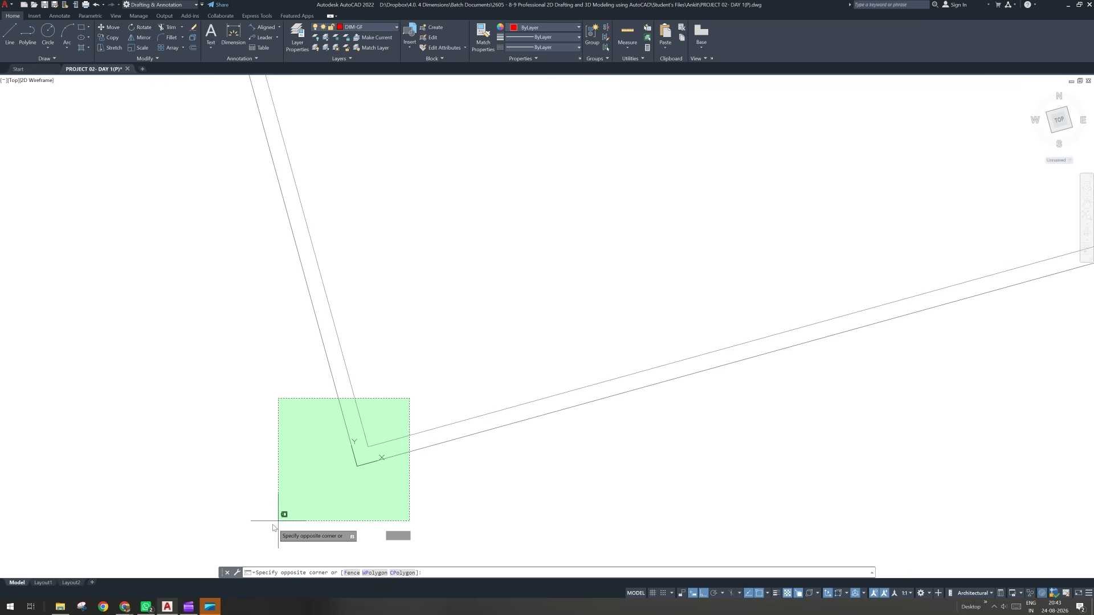
click(278, 520)
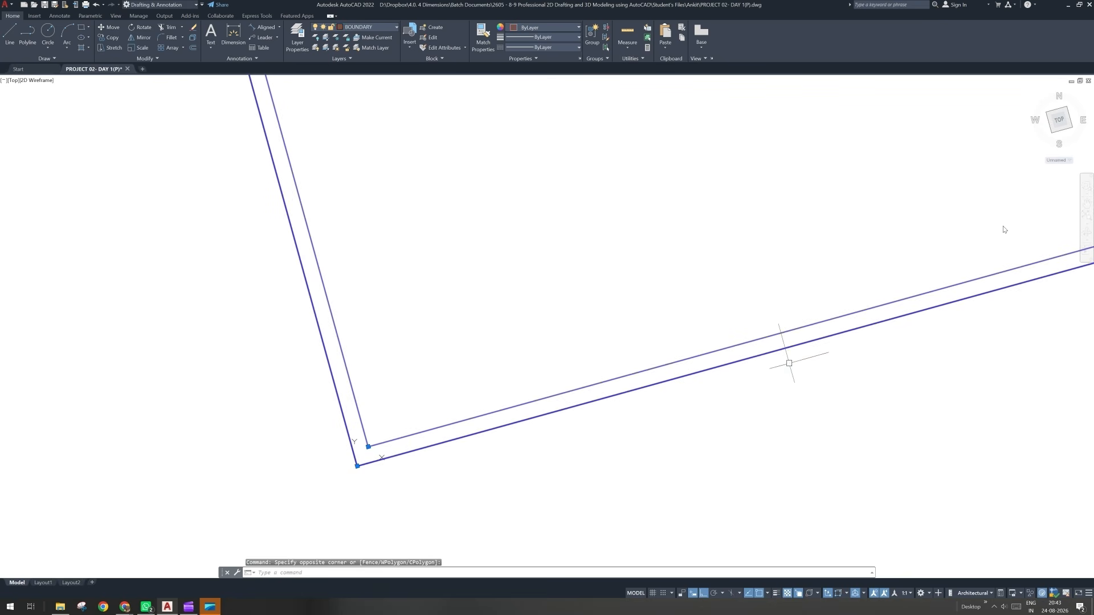
click(1060, 122)
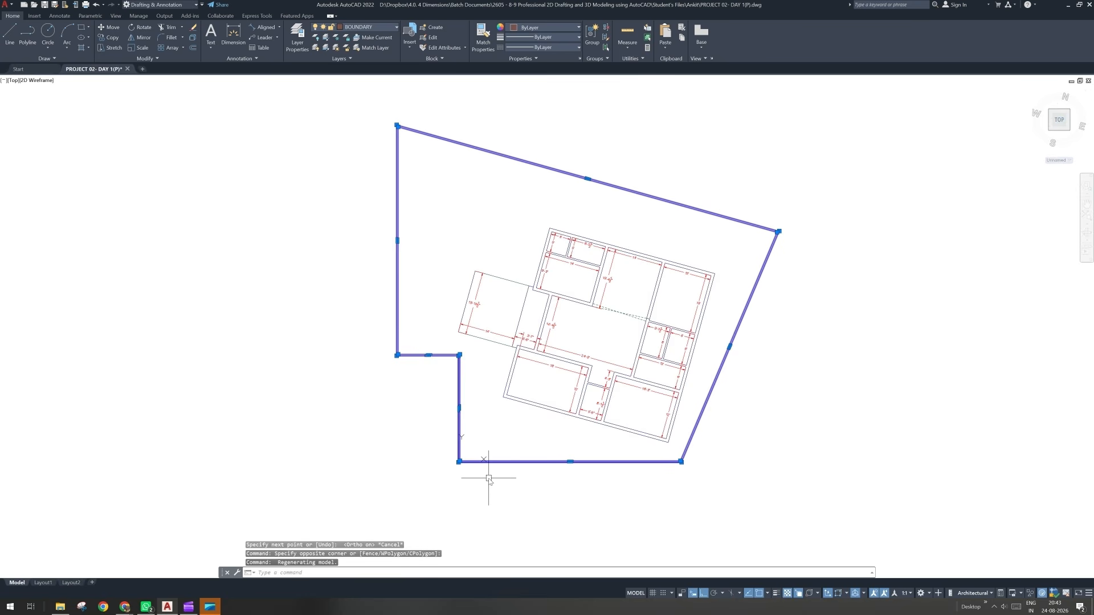
key(Escape)
Step: Draw two helper lines from the boundary's outer corner, 24 inches along X and 24 inches up along Y
scroll(483, 468, up, 5)
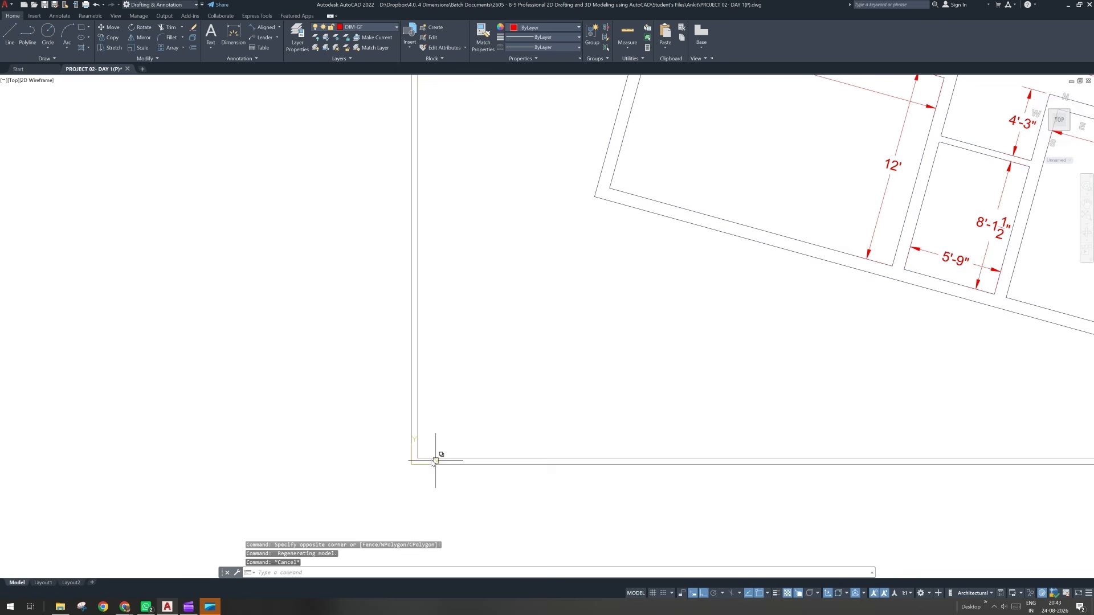
scroll(436, 460, up, 3)
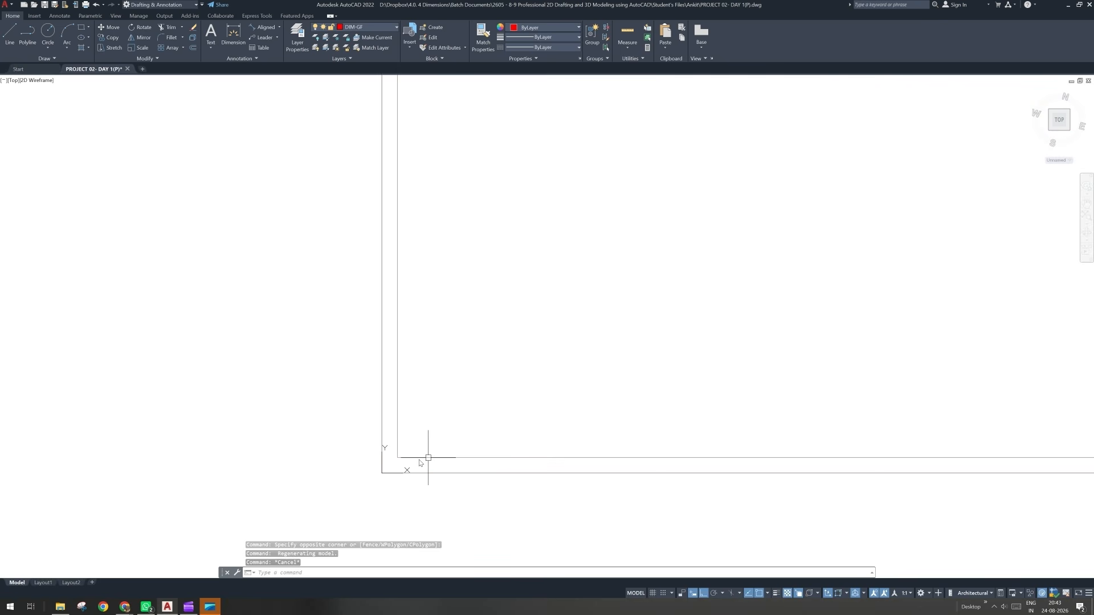
scroll(420, 463, down, 2)
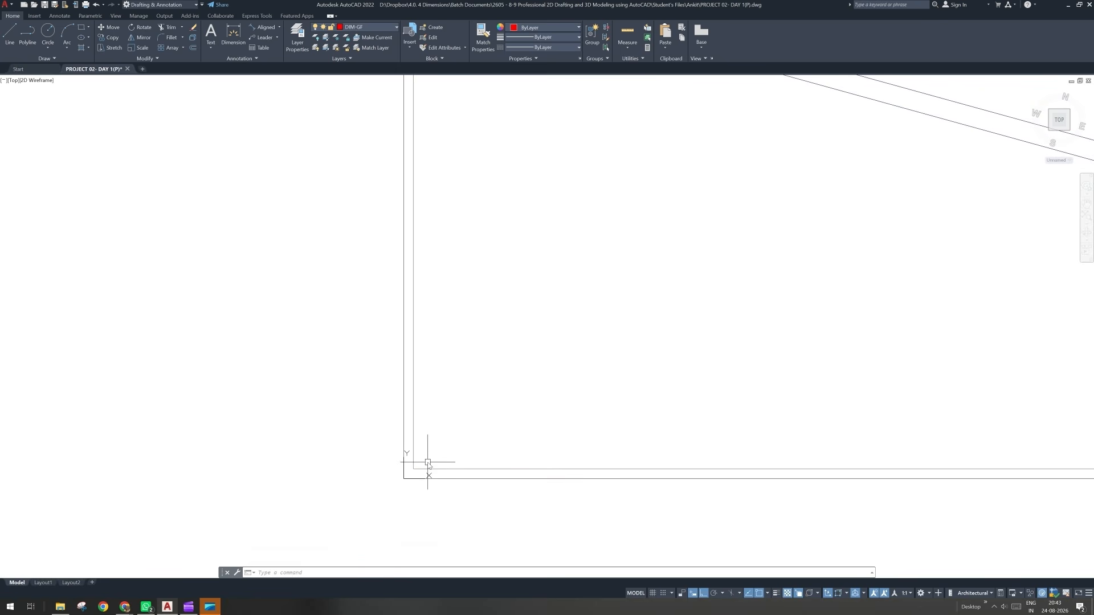
middle_drag(428, 462, 388, 439)
text(l)
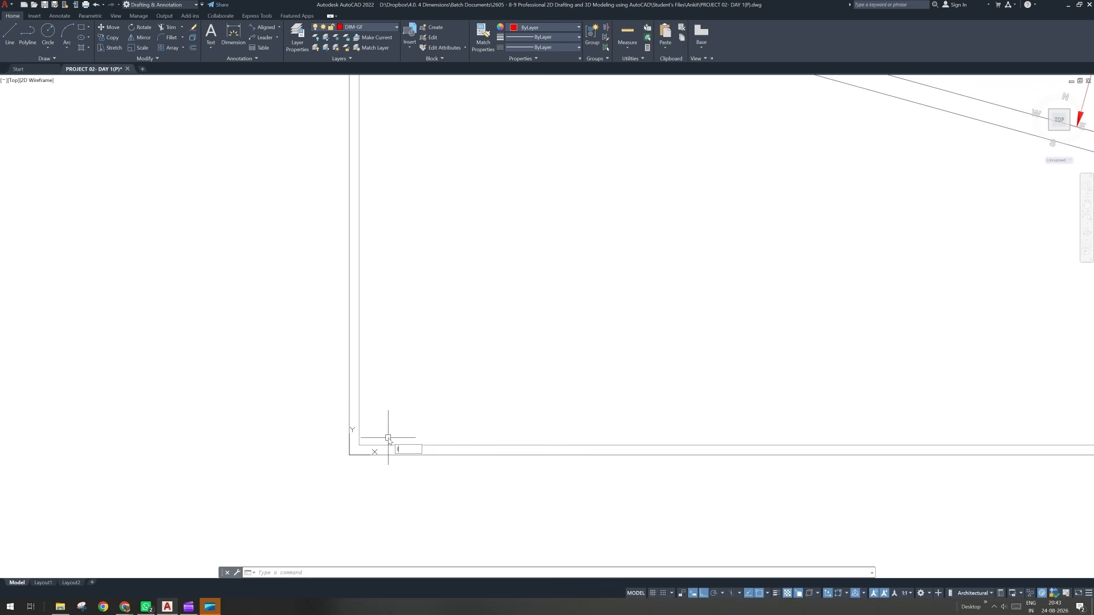
key(Return)
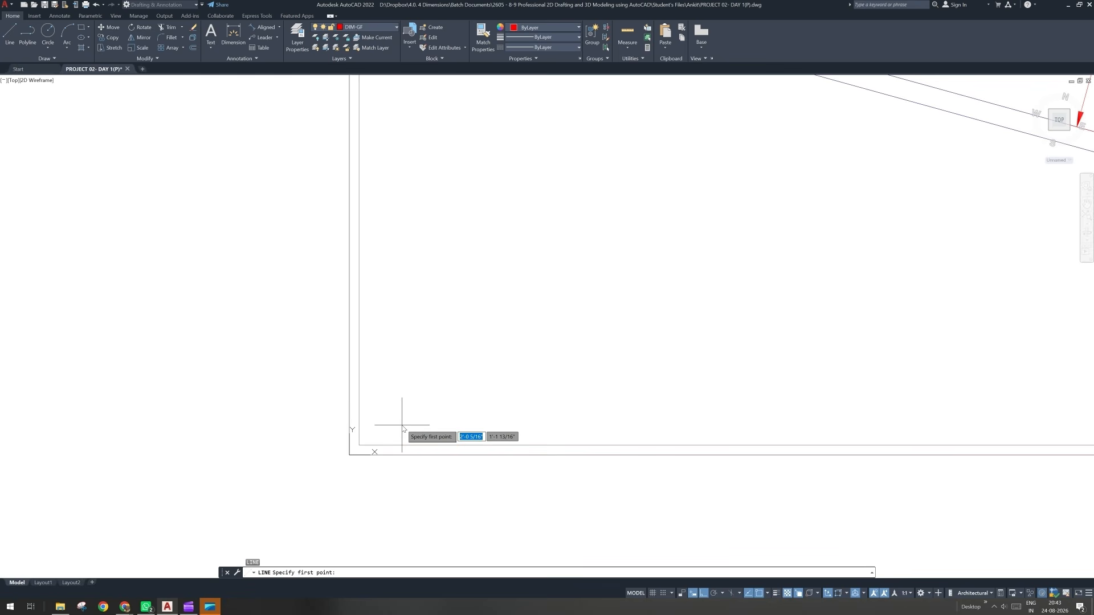
click(375, 453)
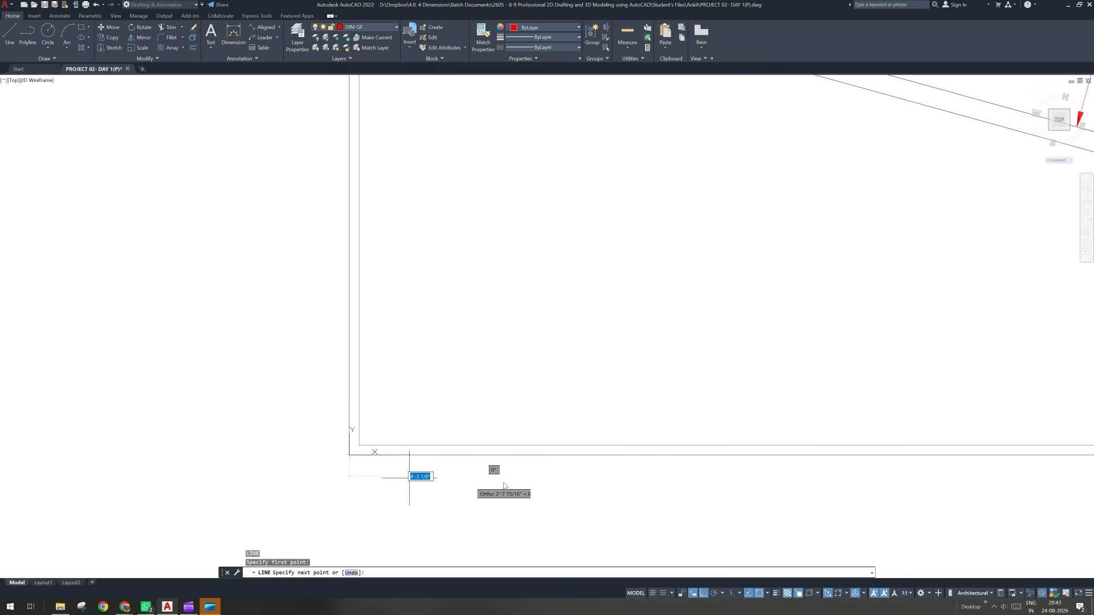
text(24)
key(Return)
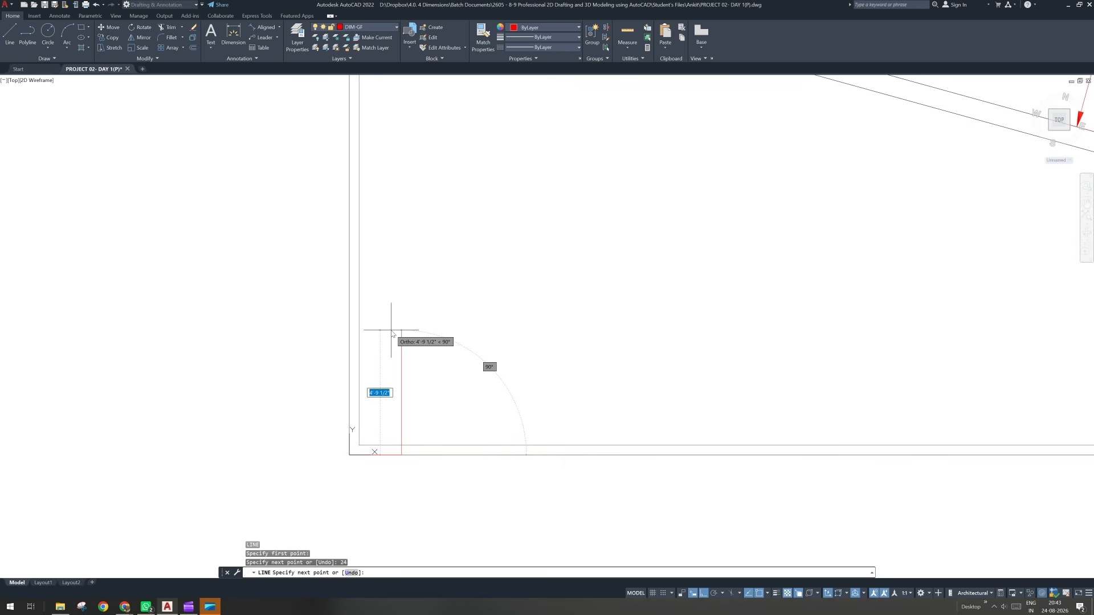
text(24)
key(Return)
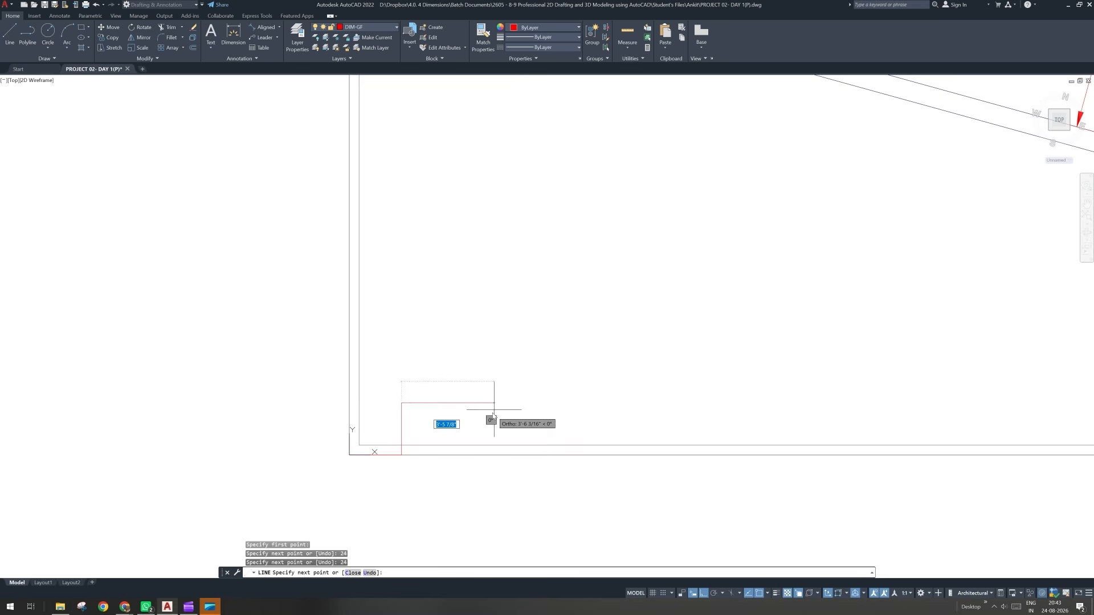
Step: Draw the temple's outer square with 4'6" sides, starting at the end of the helper lines and closing back there
scroll(494, 416, up, 2)
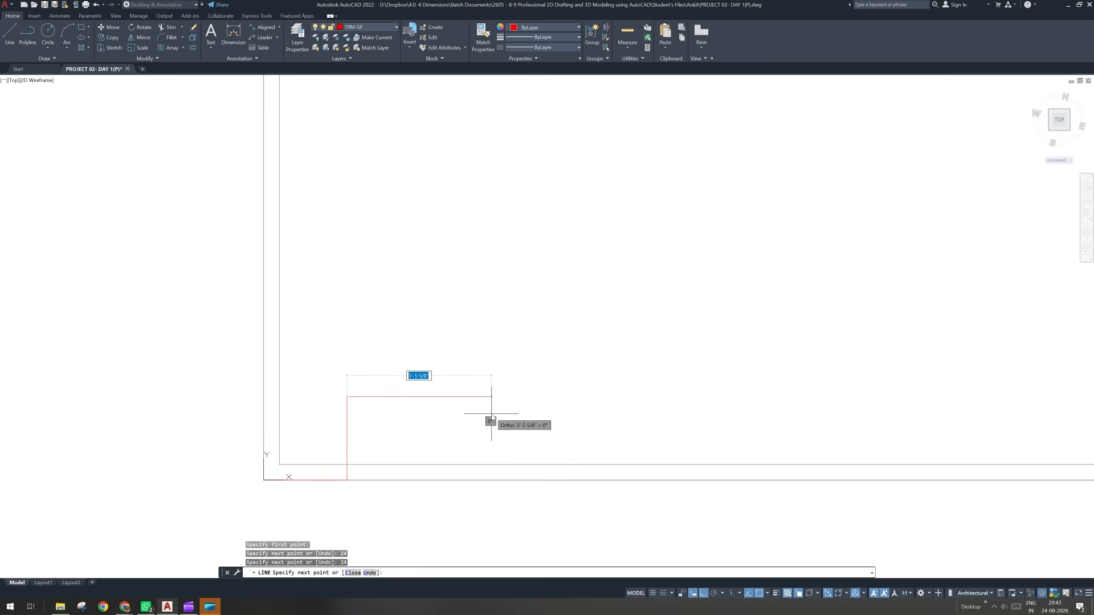
text(4'6)
key(Return)
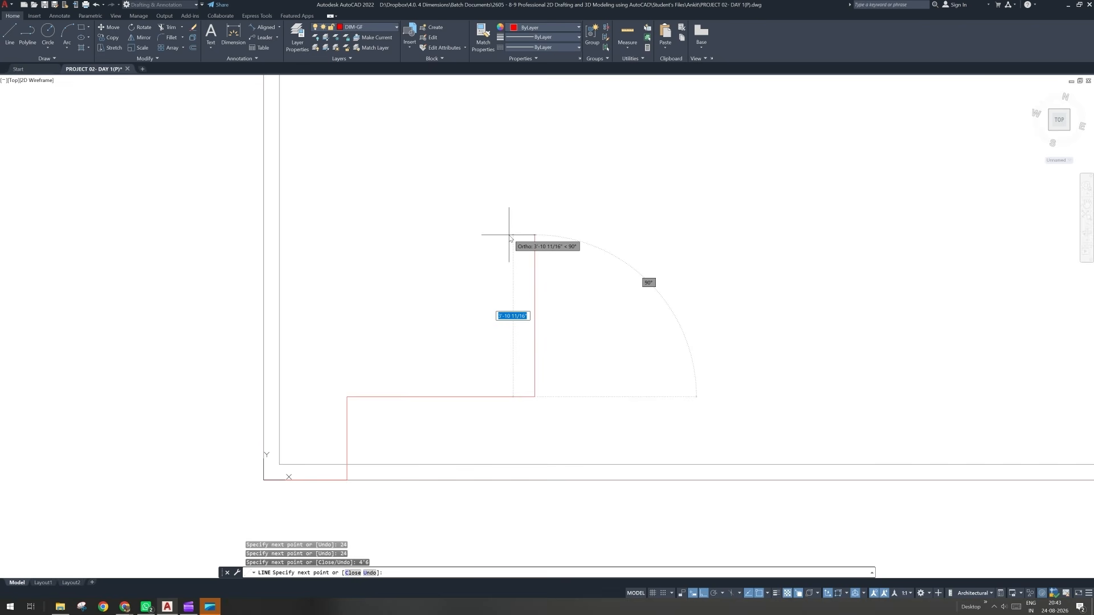
text(4'6)
key(Return)
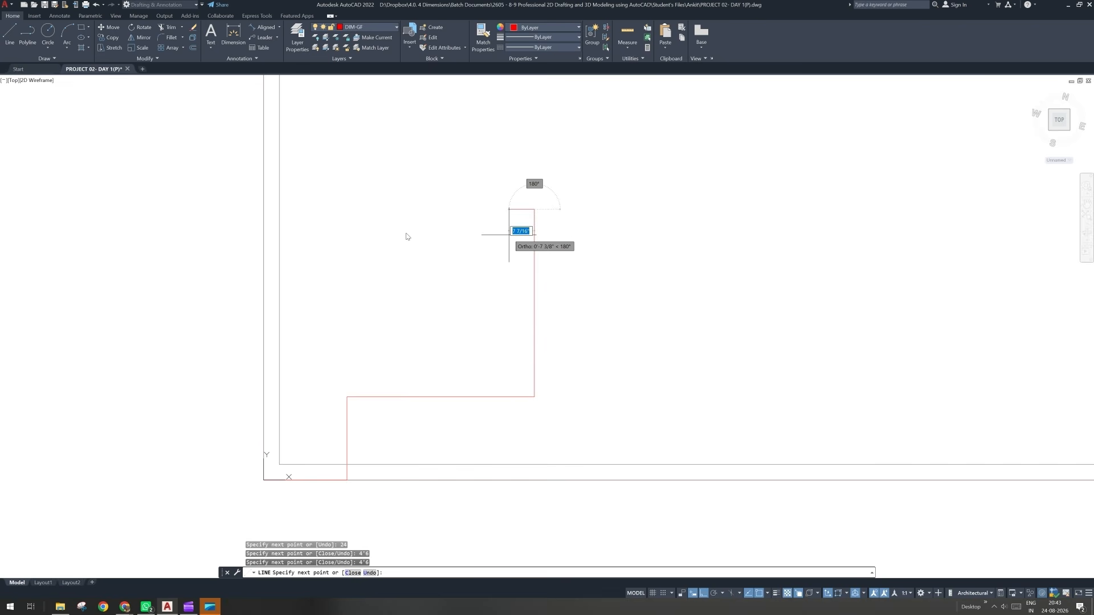
text(4)
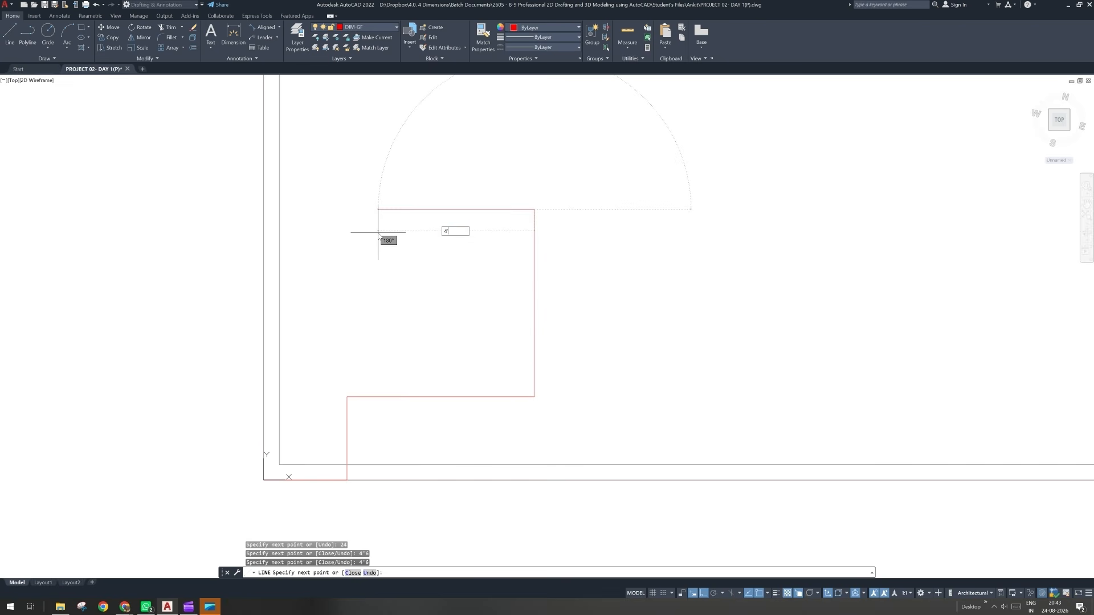
text('6)
key(Return)
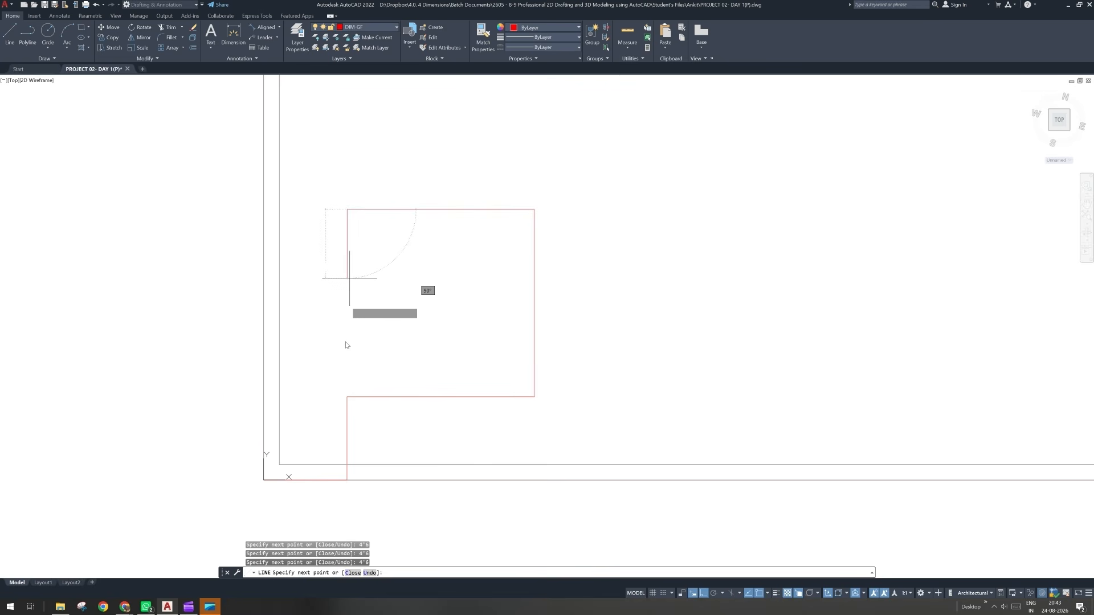
click(347, 397)
key(Escape)
text(o)
key(Return)
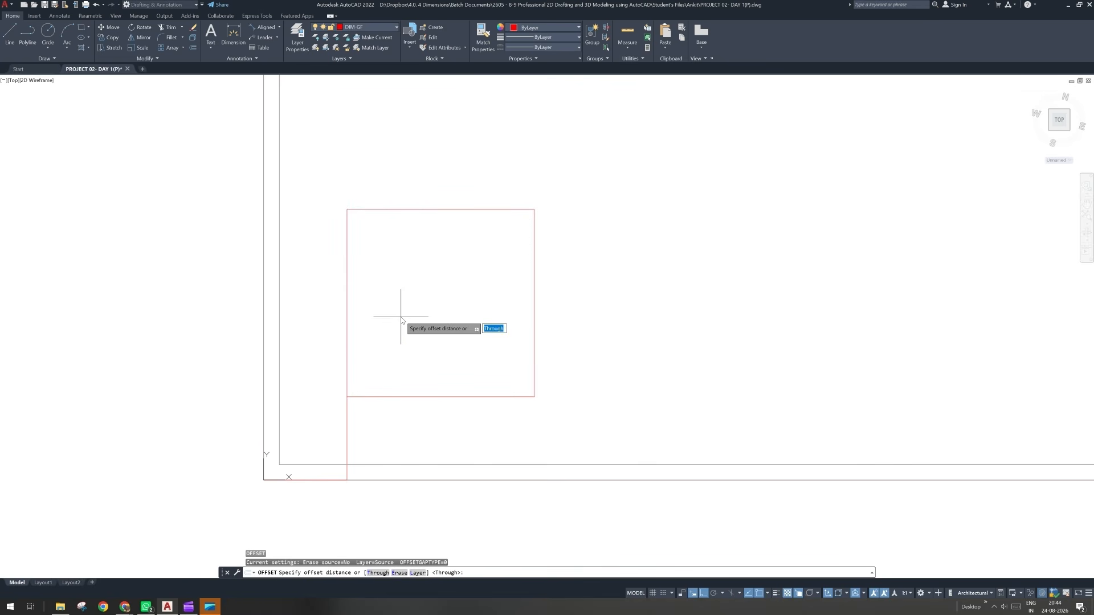
key(Escape)
Step: Delete the vertical and horizontal helper lines between the boundary corner and the square
click(356, 424)
click(334, 495)
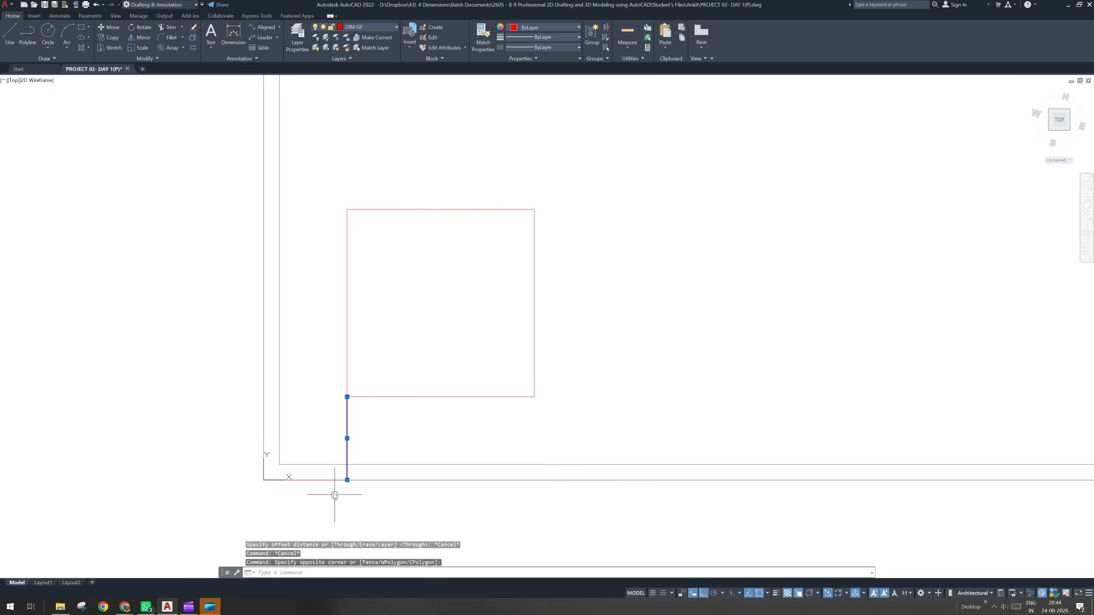
key(Delete)
click(330, 482)
key(Delete)
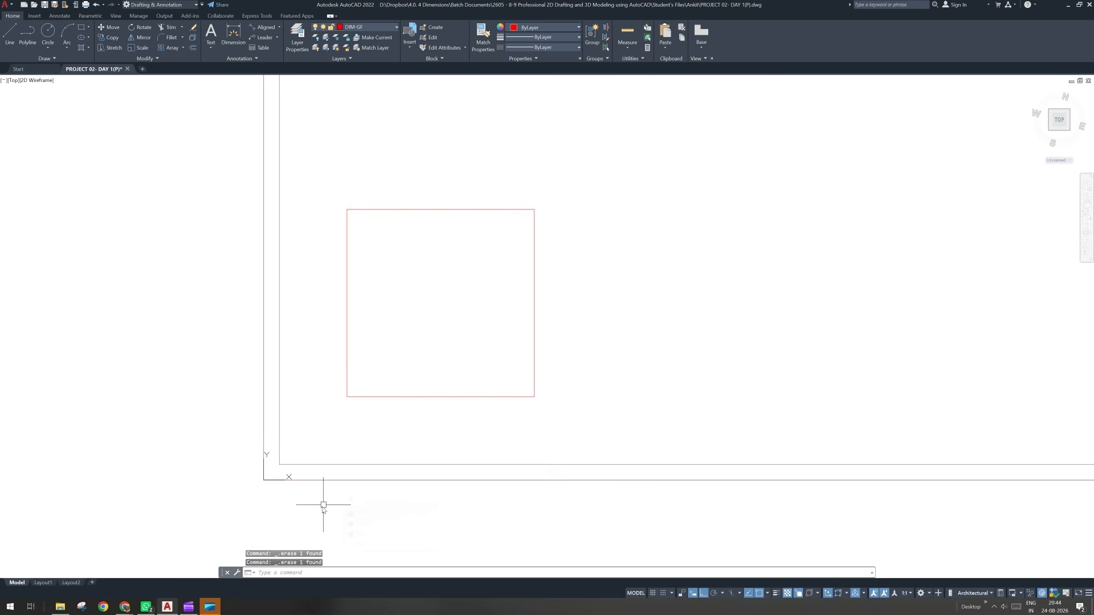
Step: Create a closed boundary polyline from the square by picking a point inside it
text(bo)
key(Return)
key(Return)
click(409, 380)
key(Return)
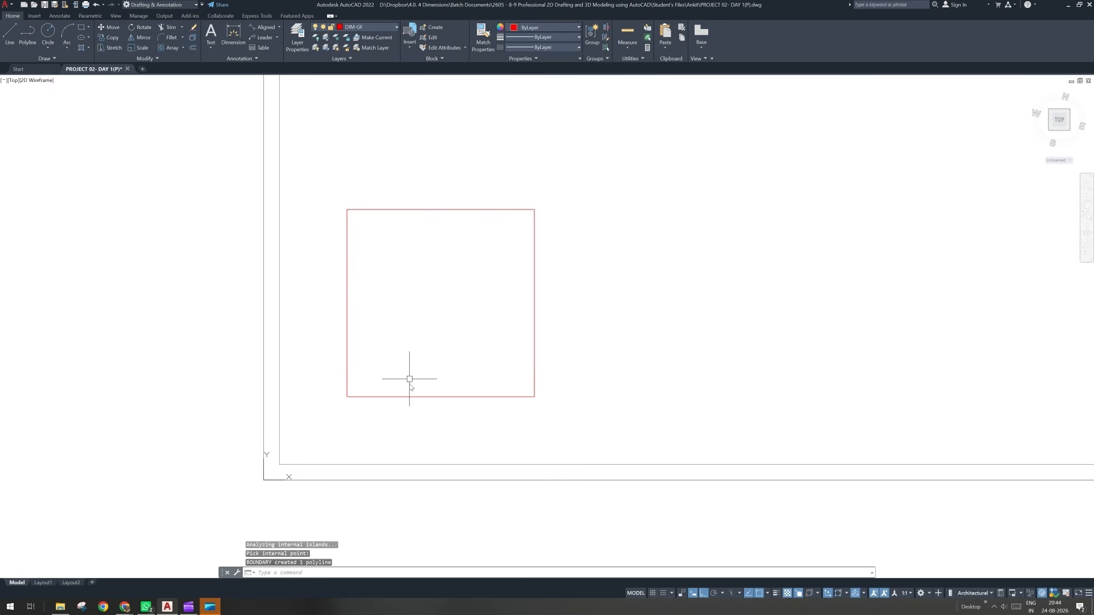
Step: Offset the temple's outer square 3 inches inward and delete one overlapping object picked on its upper edge
text(o)
key(Return)
text(3)
key(Return)
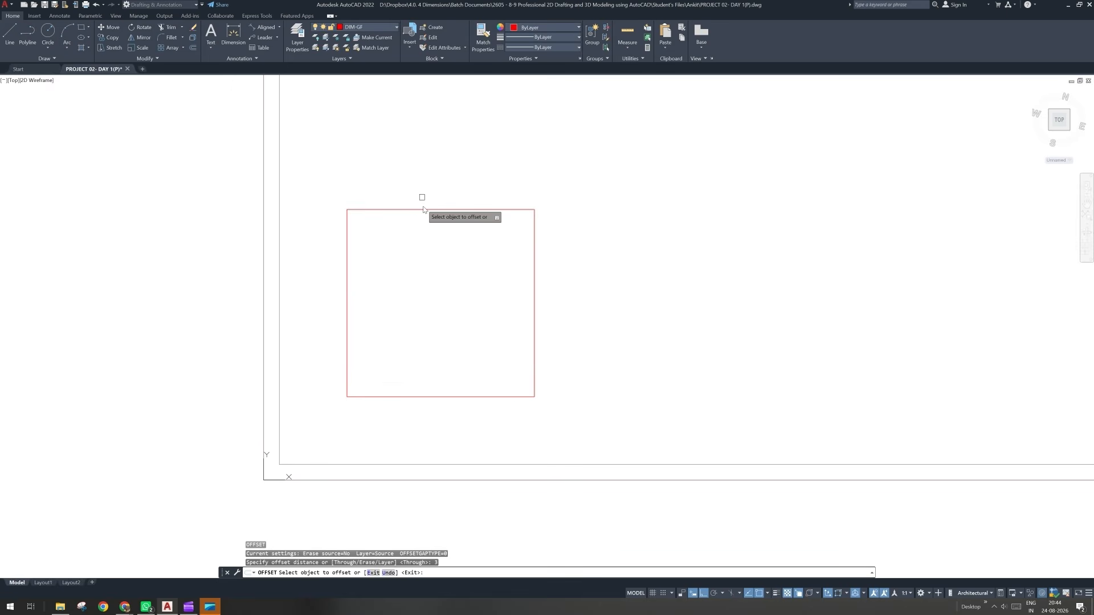
click(423, 210)
click(406, 278)
key(Escape)
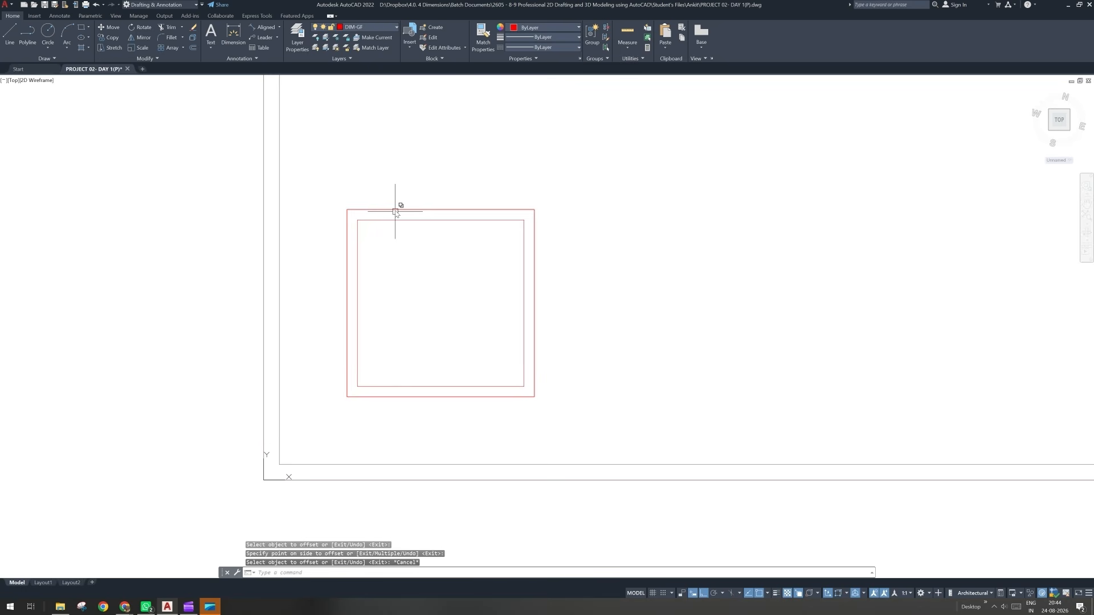
click(395, 211)
key(Escape)
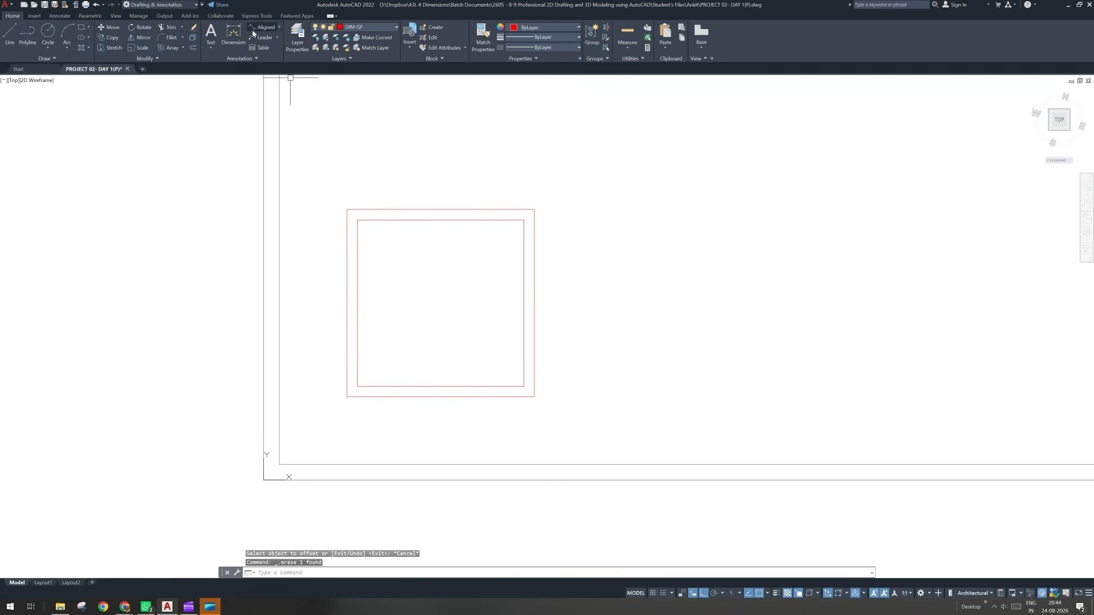
Step: Add horizontal linear dimensions across the wall thickness on both the left and right sides of the temple
click(279, 28)
click(271, 43)
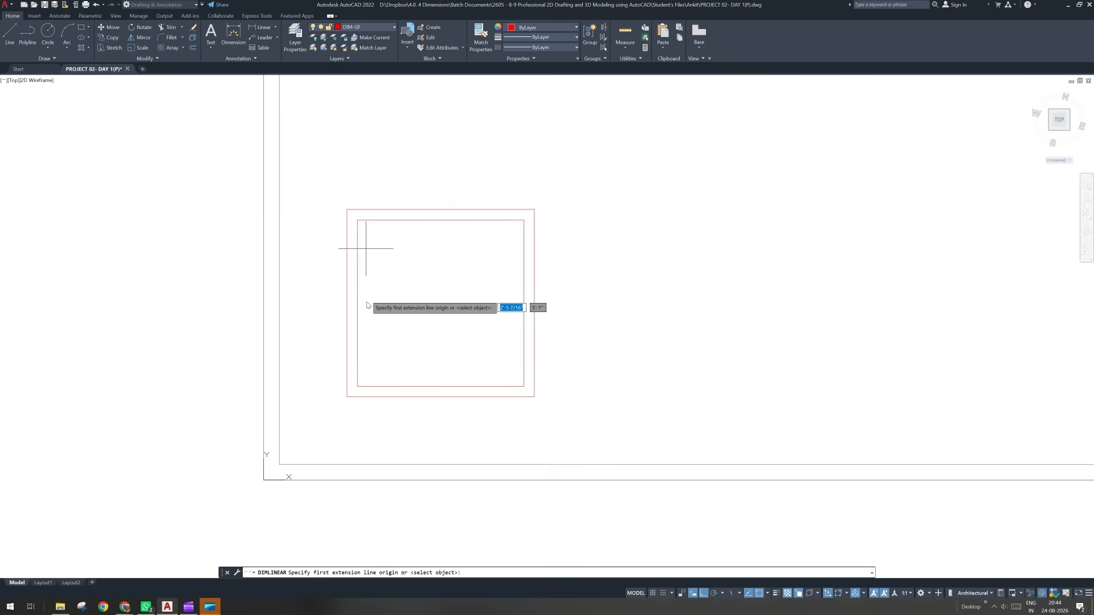
click(348, 288)
click(357, 282)
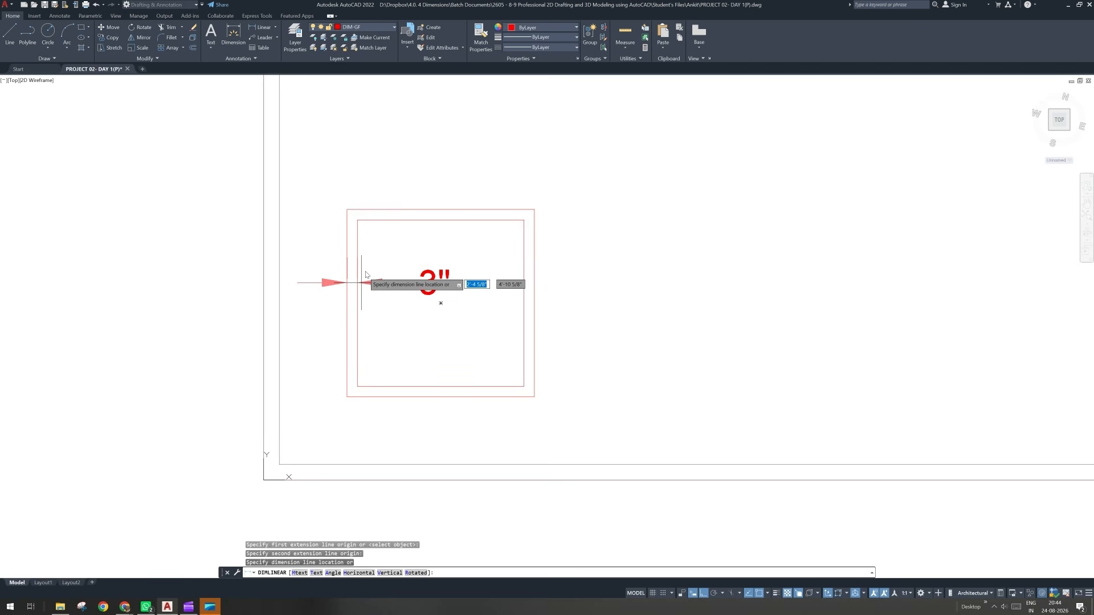
click(368, 270)
key(Return)
click(523, 286)
click(535, 285)
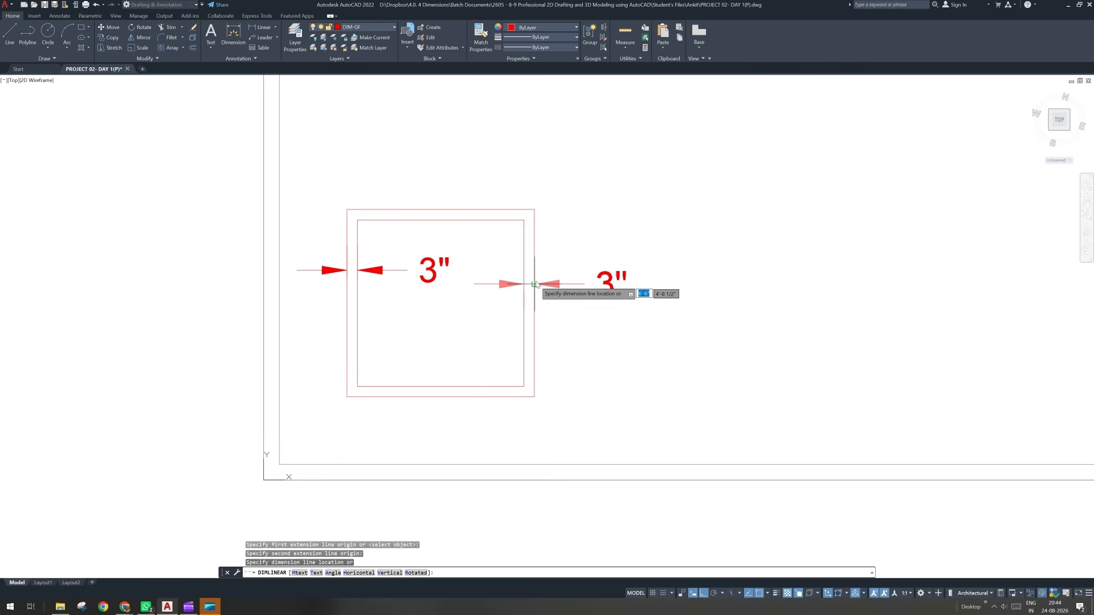
click(541, 266)
Step: Add linear dimensions for the inner square's width below the temple and its height to the left
key(Return)
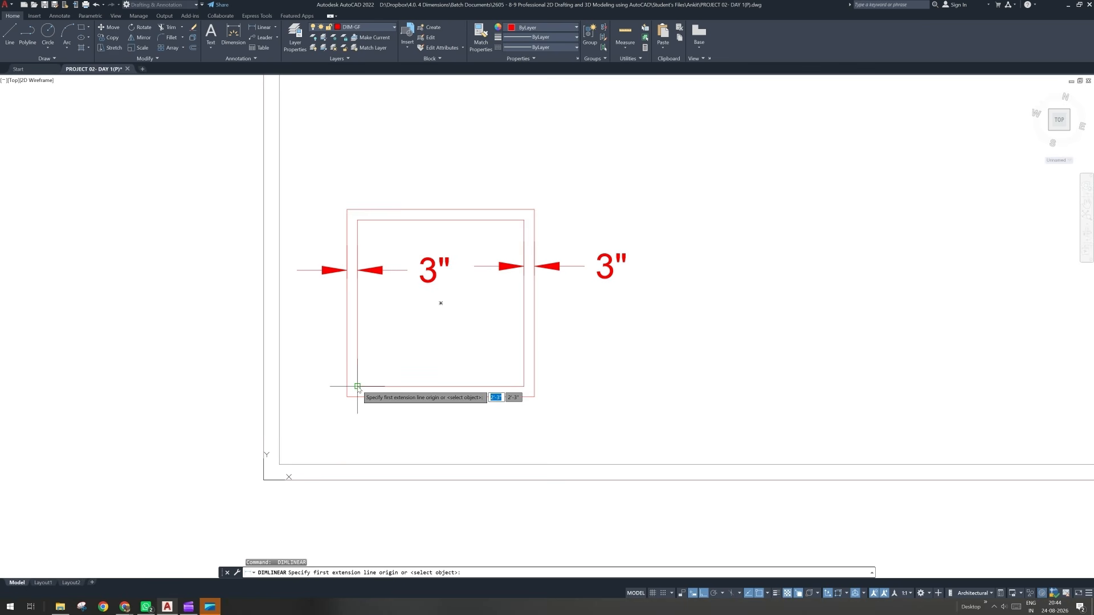
click(358, 387)
click(524, 387)
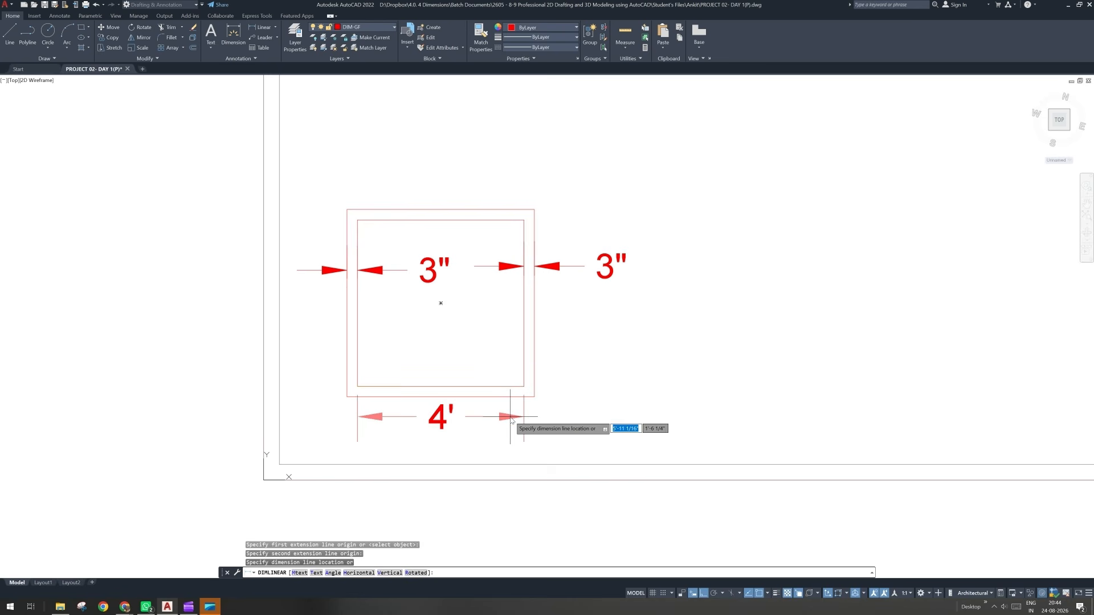
click(510, 416)
key(Return)
click(357, 388)
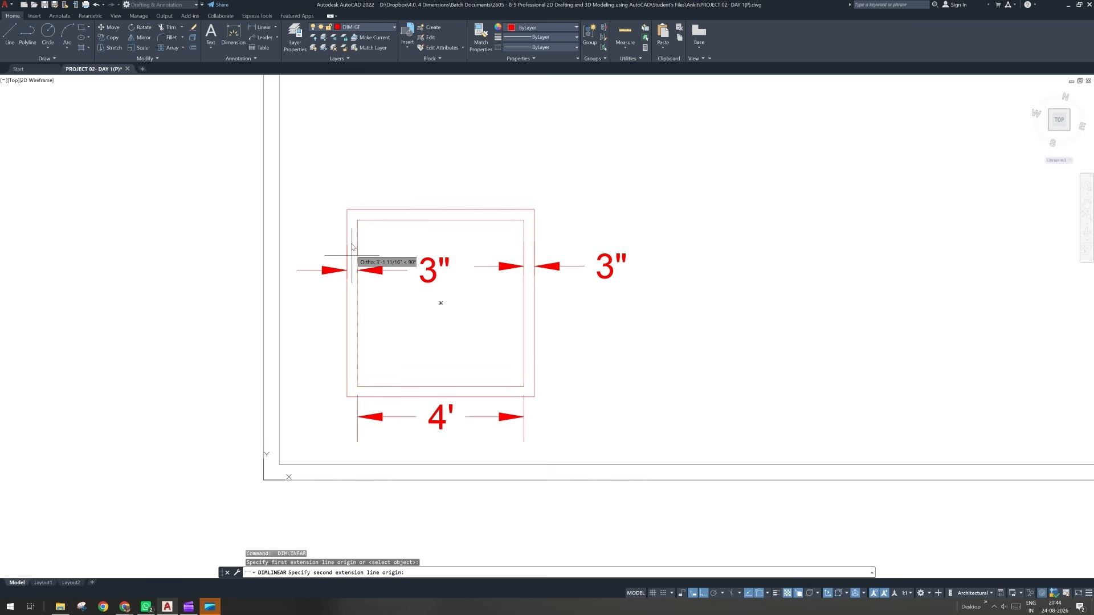
click(358, 220)
click(330, 278)
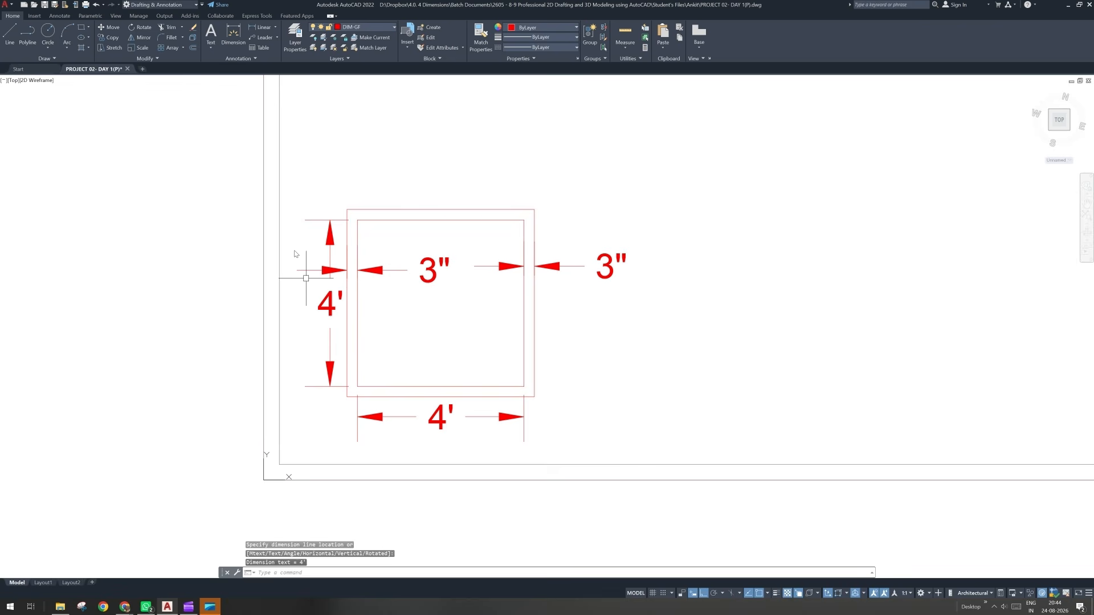
Step: Dimension the vertical gap between the plot boundary's outer lower line and the temple's lower edge
key(Return)
click(420, 478)
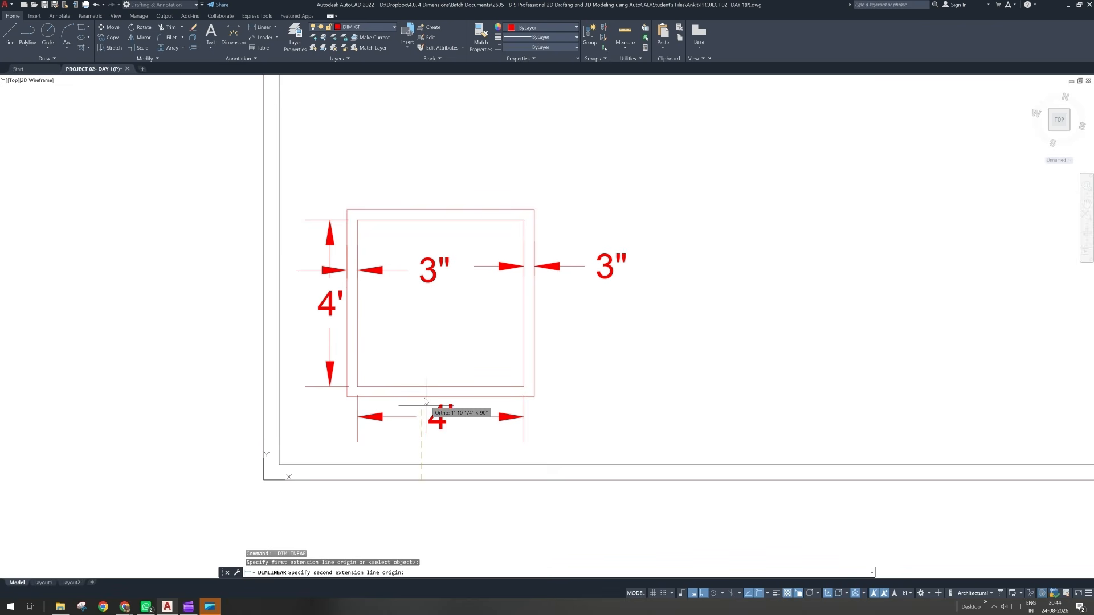
click(419, 397)
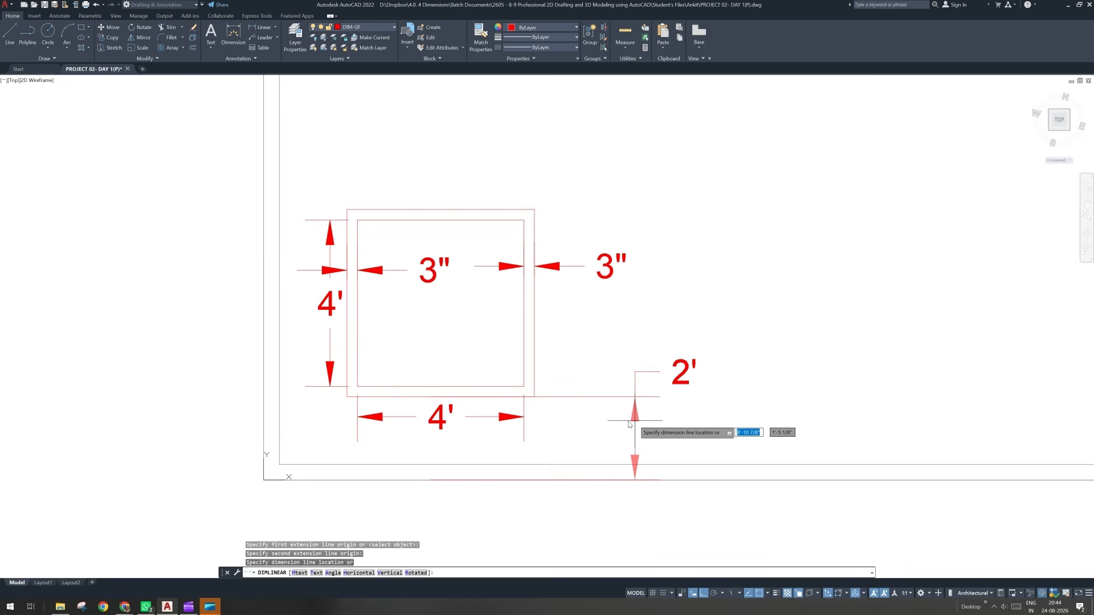
click(613, 433)
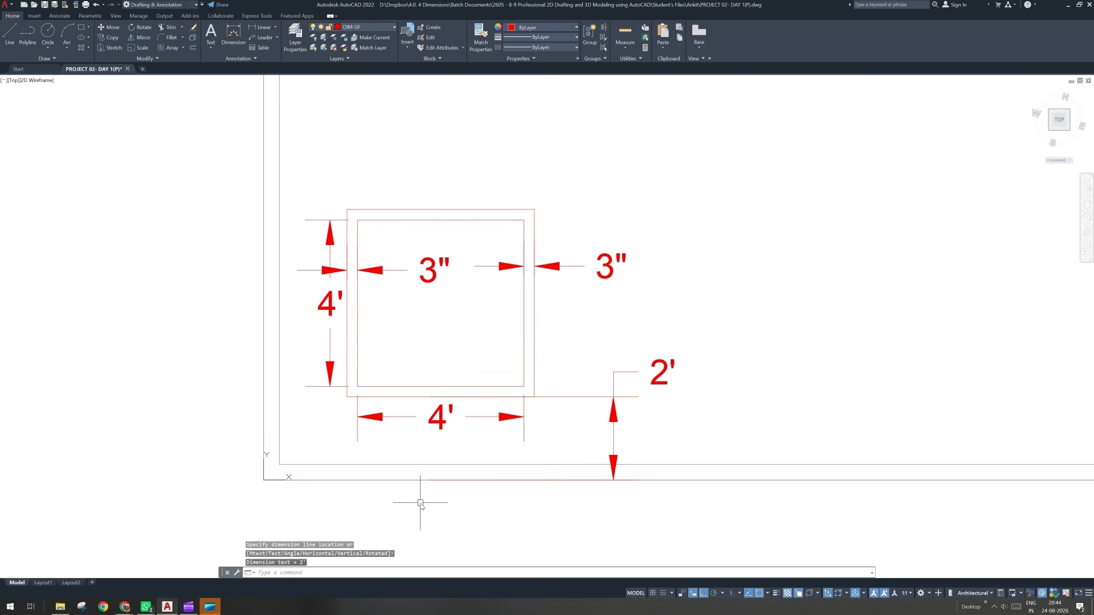
Step: Turn Ortho off and place the UCS outside the plot's sloping edge, with its X axis roughly parallel to the house's side walls
scroll(421, 503, down, 2)
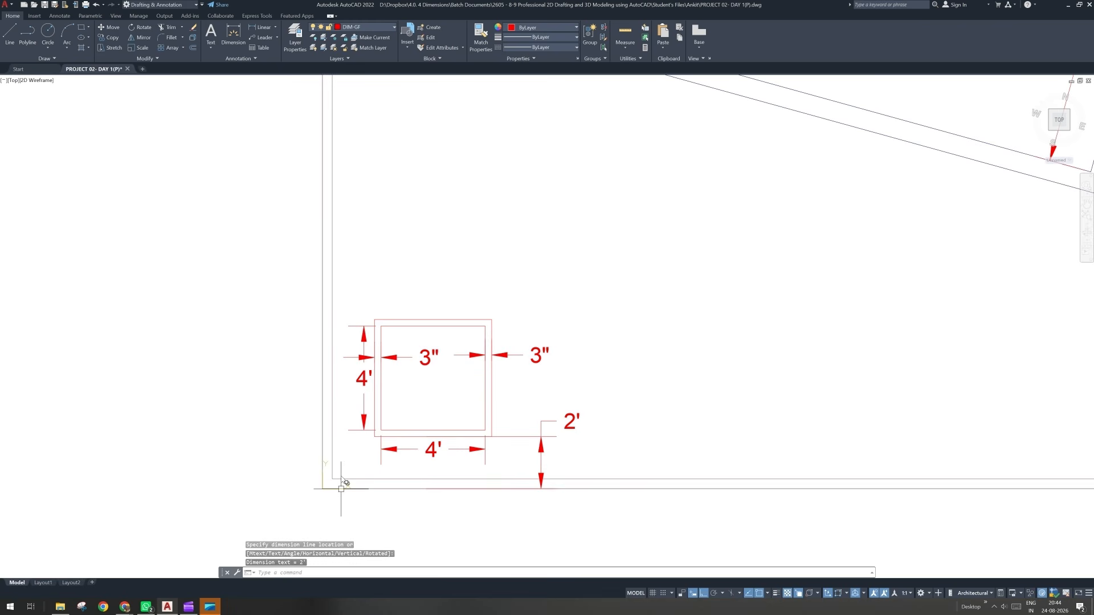
scroll(341, 469, down, 4)
scroll(340, 469, down, 4)
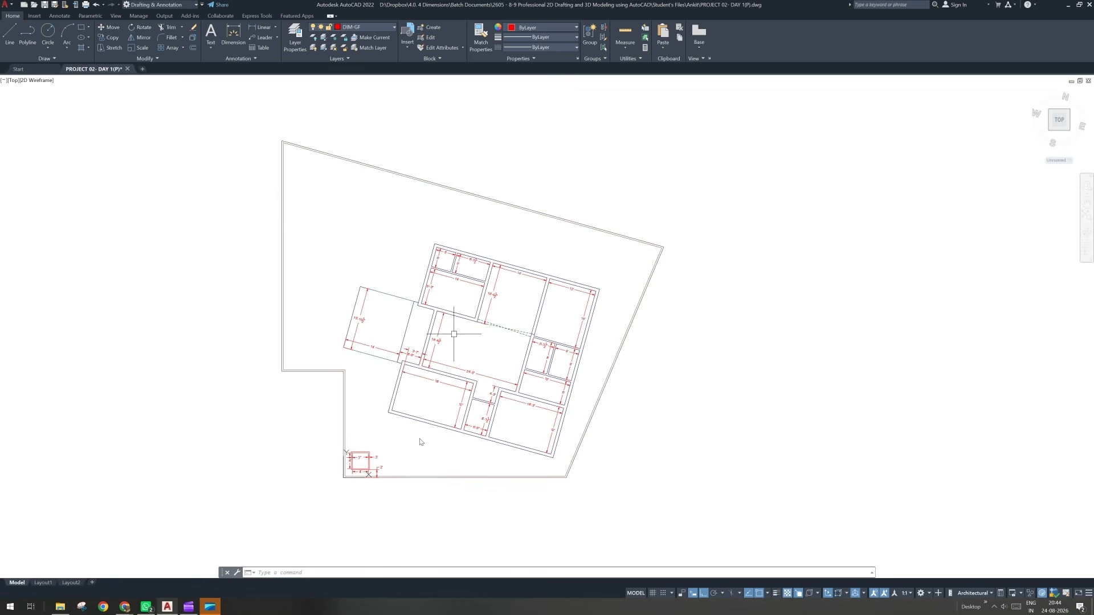
scroll(348, 455, up, 5)
scroll(352, 452, down, 4)
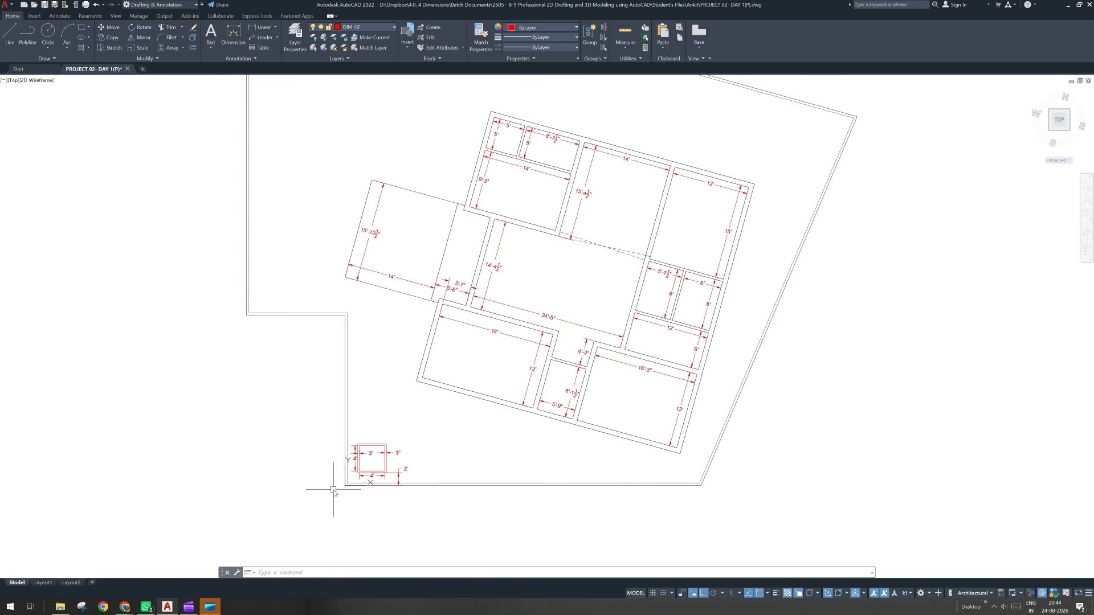
text(UCS)
key(Return)
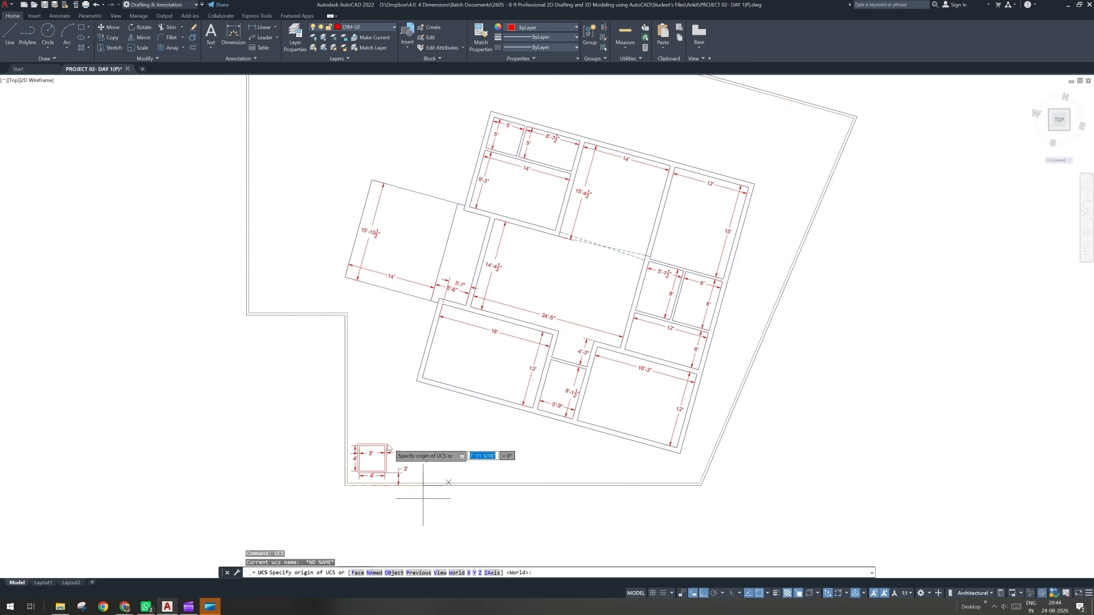
key(F8)
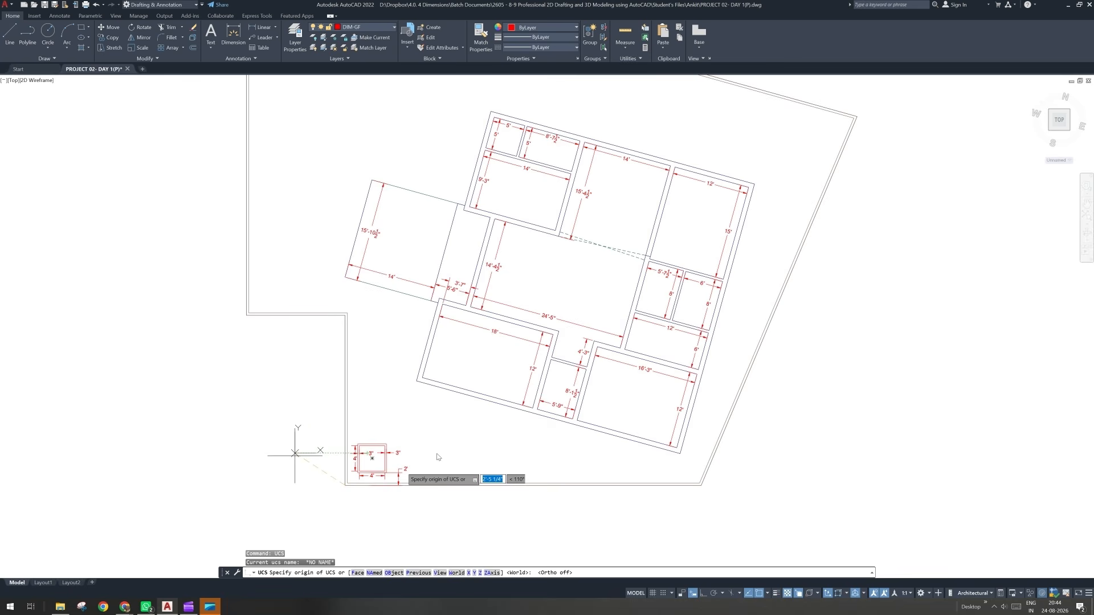
click(869, 311)
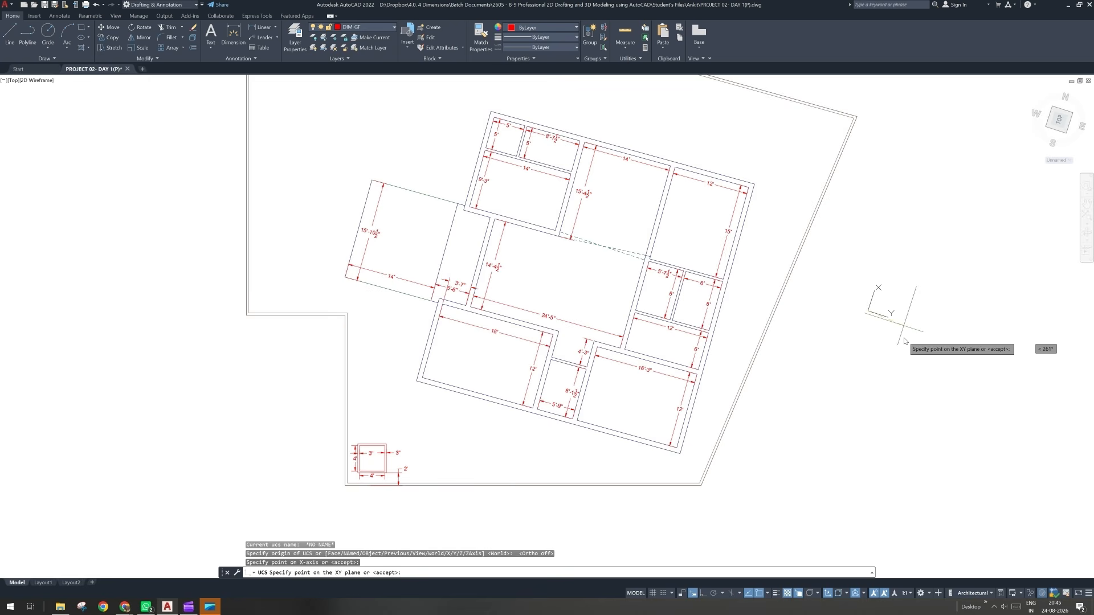
key(Return)
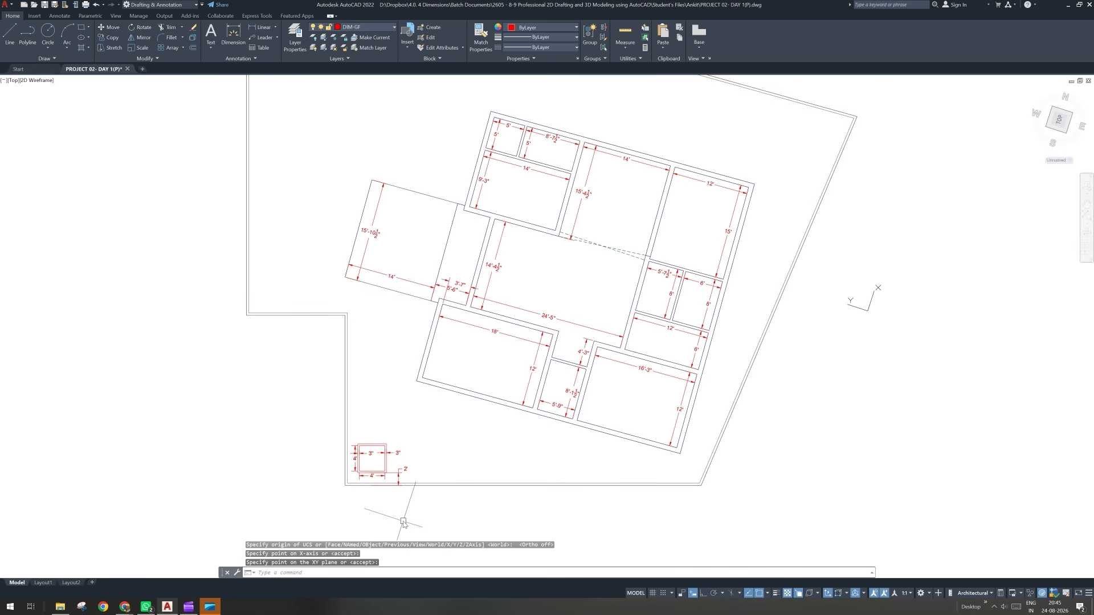
Step: Reset the UCS to World
text(UCs)
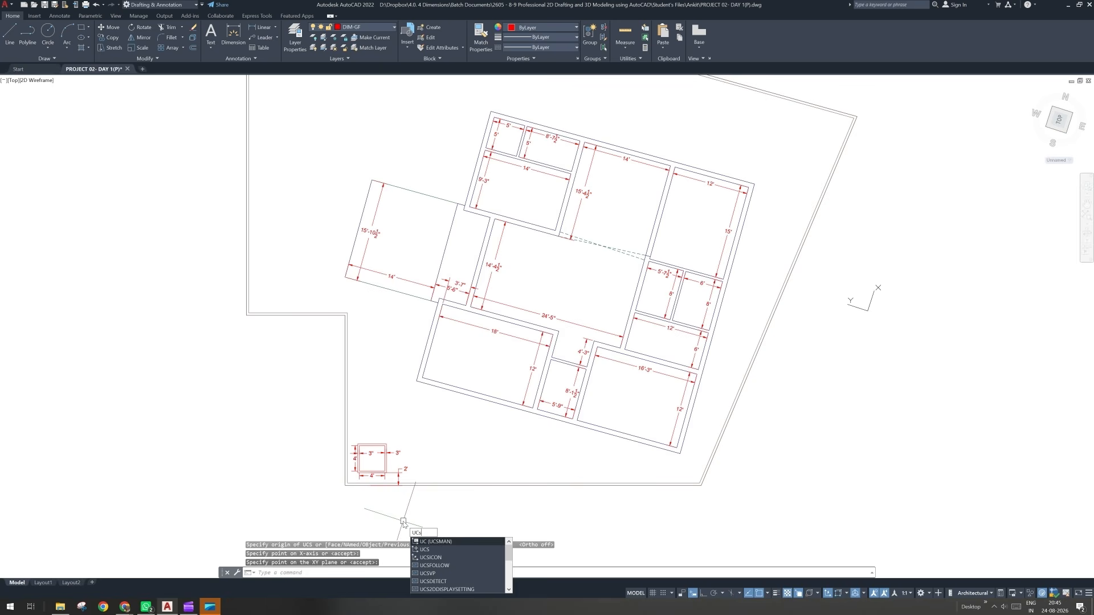
key(Return)
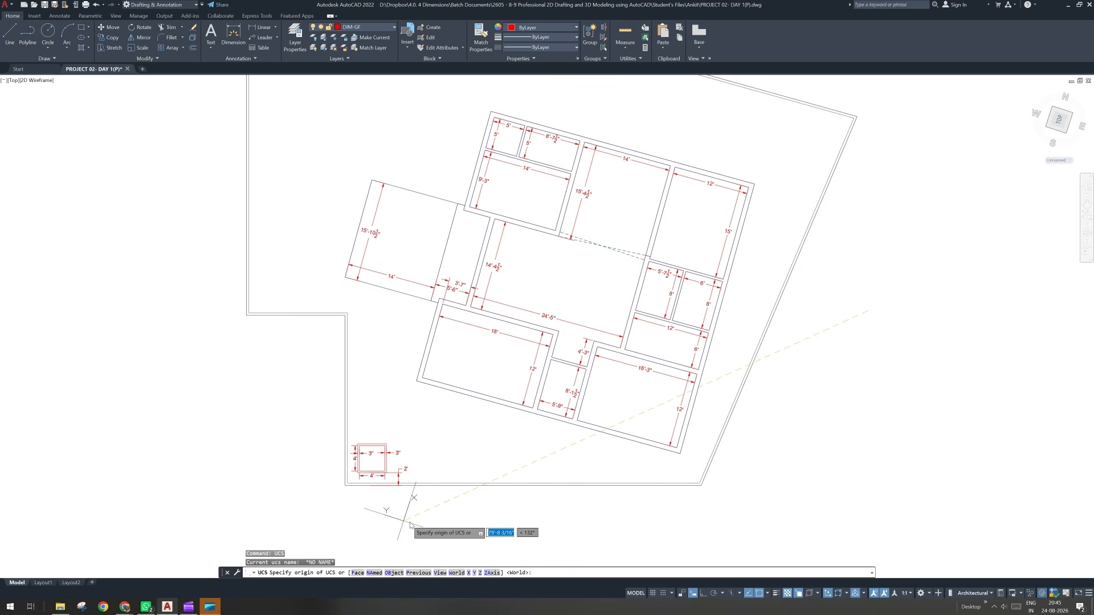
click(456, 573)
Step: Realign the view to the Top orientation so the house walls run straight, and clear the selection
scroll(490, 442, down, 2)
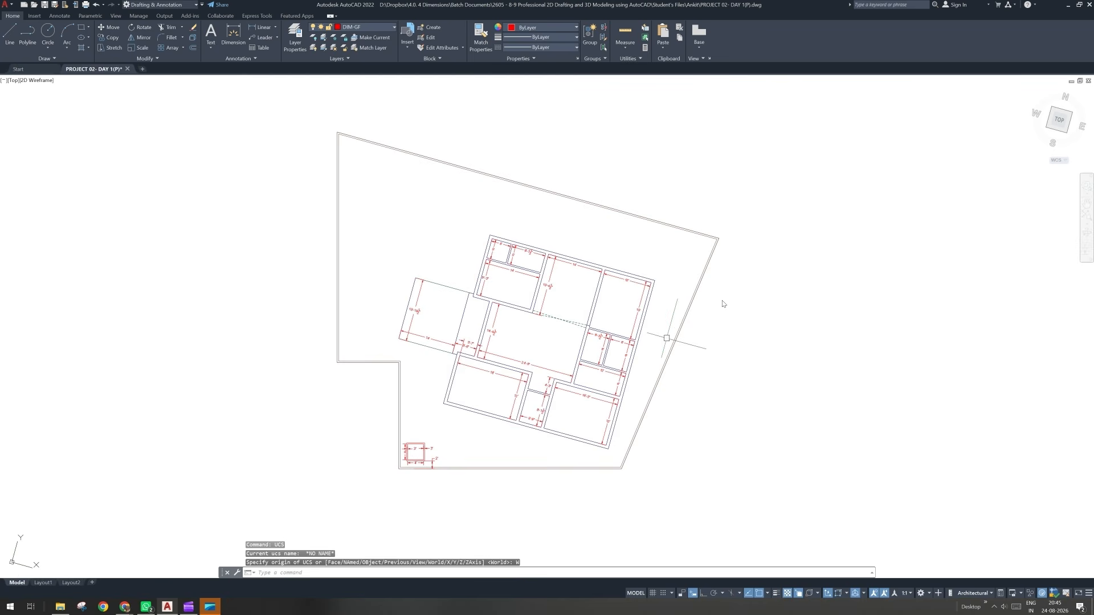
click(602, 259)
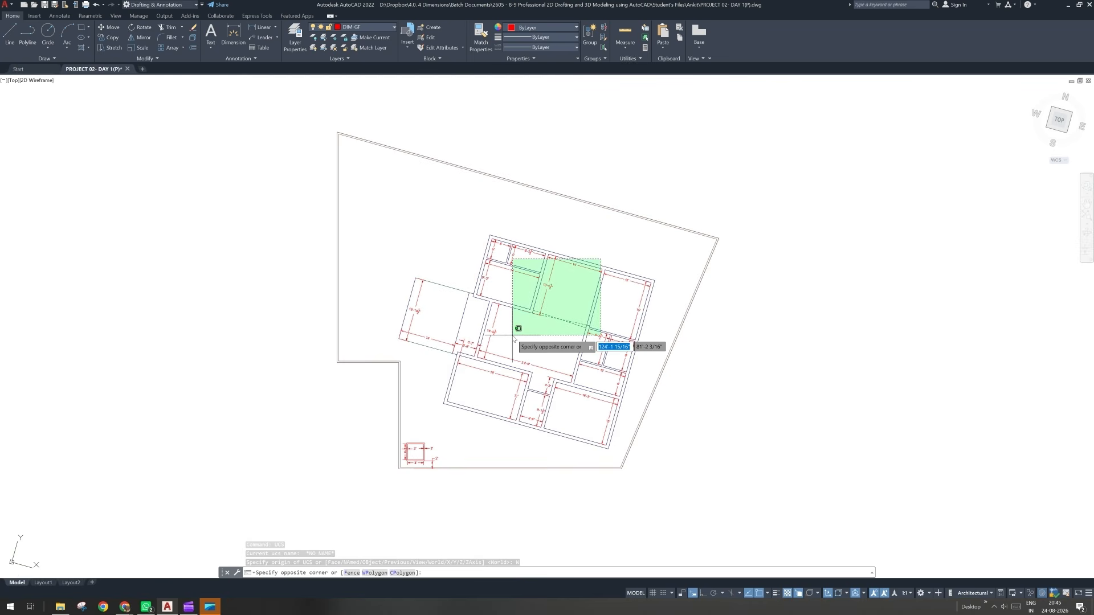
click(513, 336)
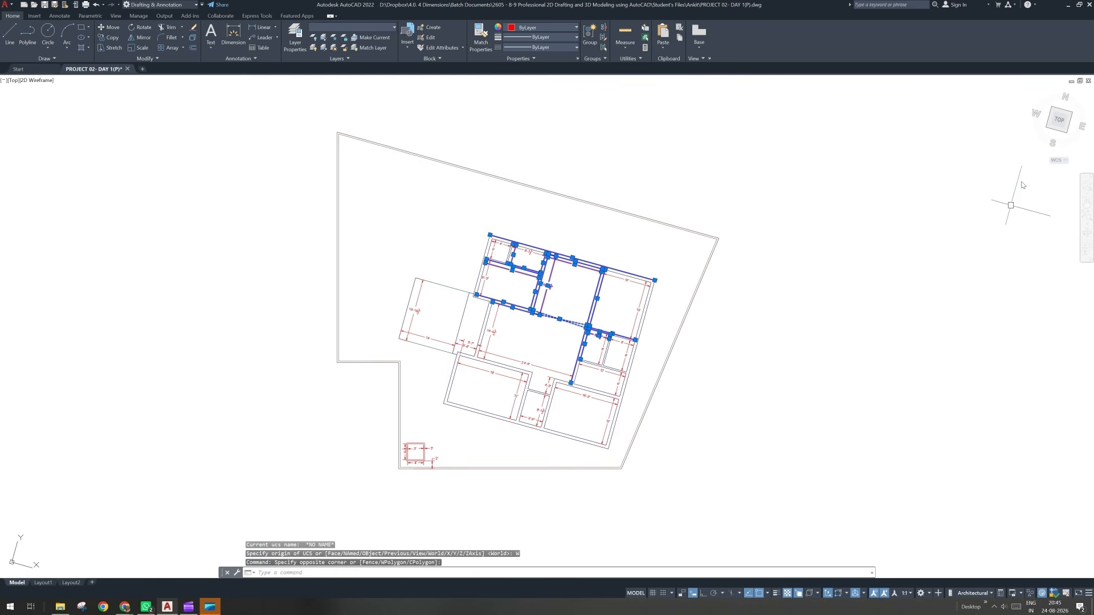
key(F12)
click(1058, 122)
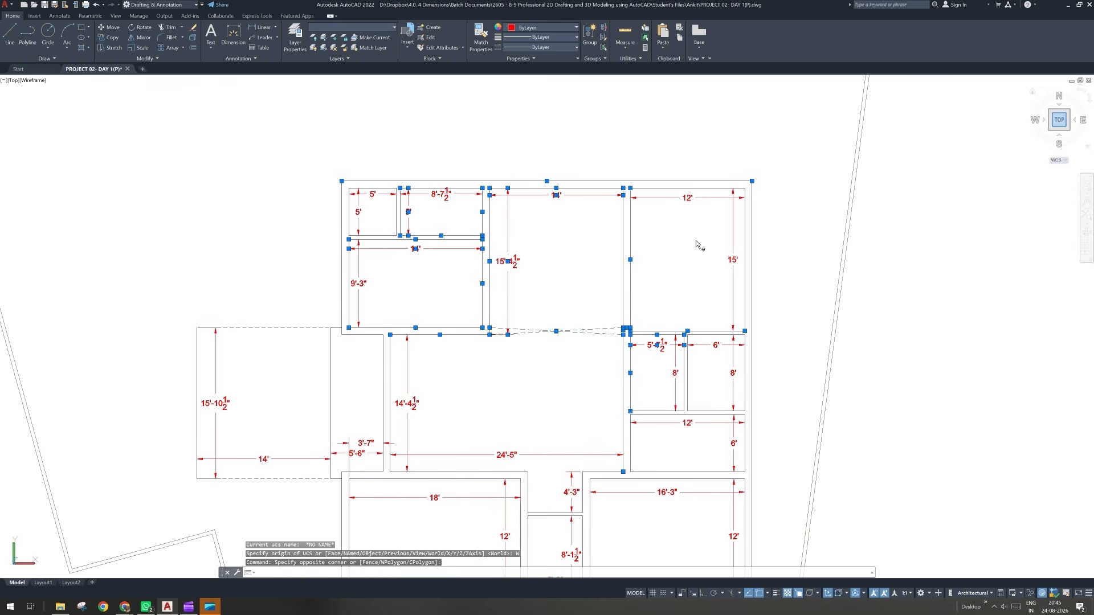
key(F12)
key(Escape)
click(574, 259)
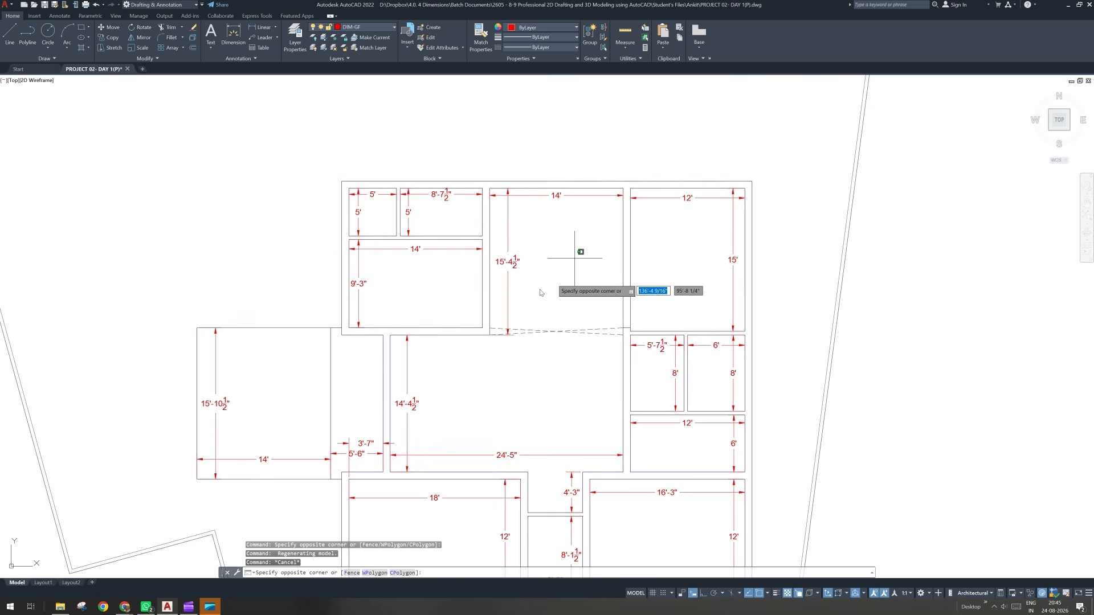
click(482, 334)
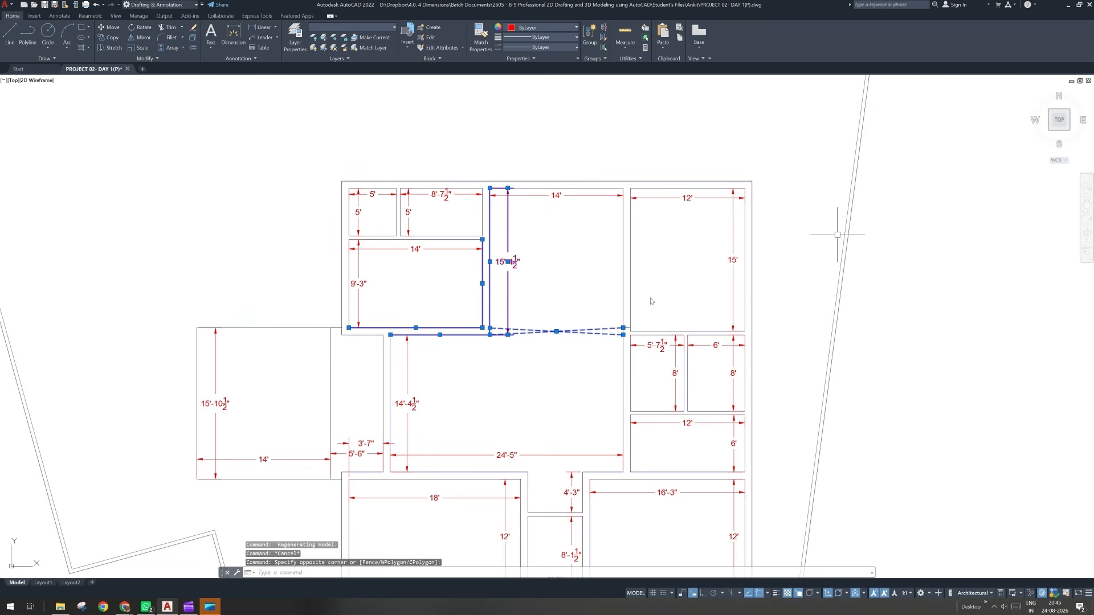
key(Escape)
Step: Delete the temple squares near the boundary's lower corner together with all their dimensions
scroll(577, 307, down, 5)
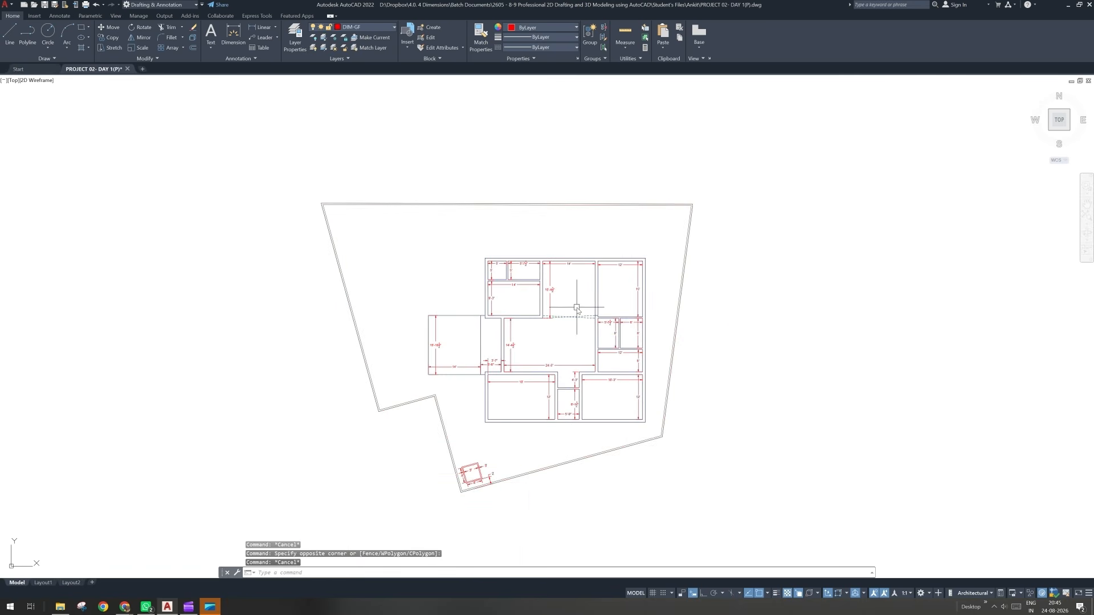
scroll(472, 500, up, 2)
scroll(472, 499, up, 2)
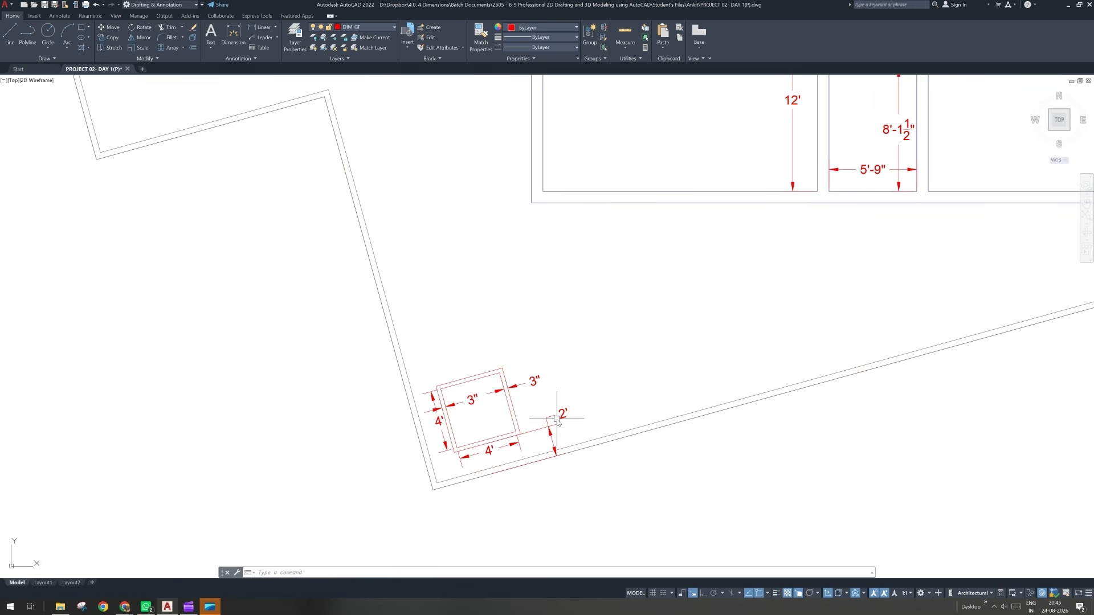
mouse_move(557, 420)
middle_down()
mouse_move(566, 417)
mouse_move(547, 417)
middle_up()
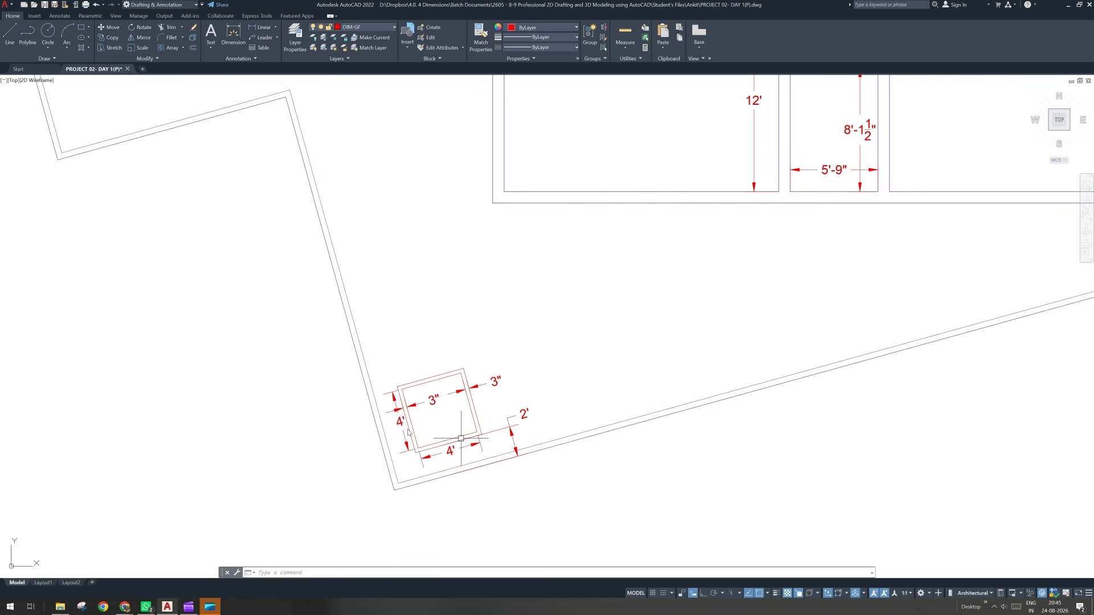
click(293, 322)
click(572, 498)
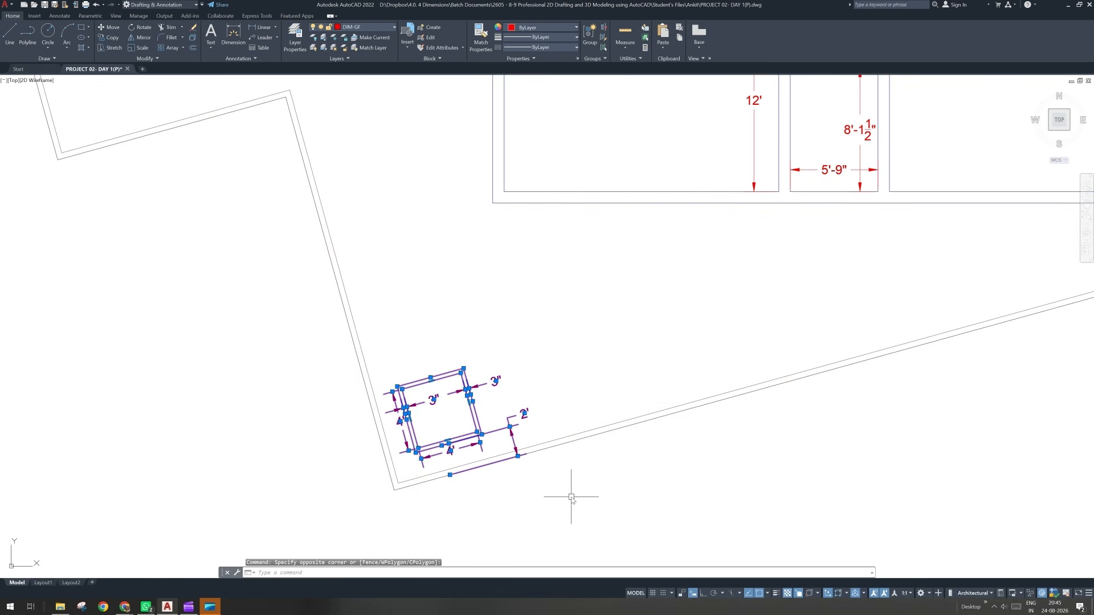
key(Delete)
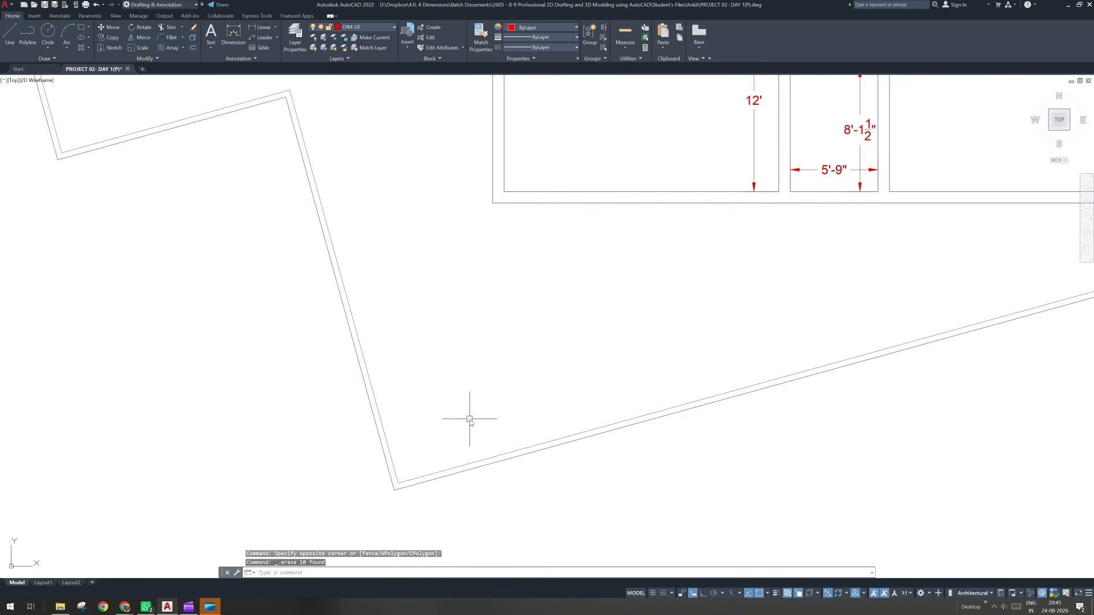
Step: Draw a rectangle from the plot boundary's outer lower corner, using the Rotation option to align it with the boundary's lower sloping edge
text(rec)
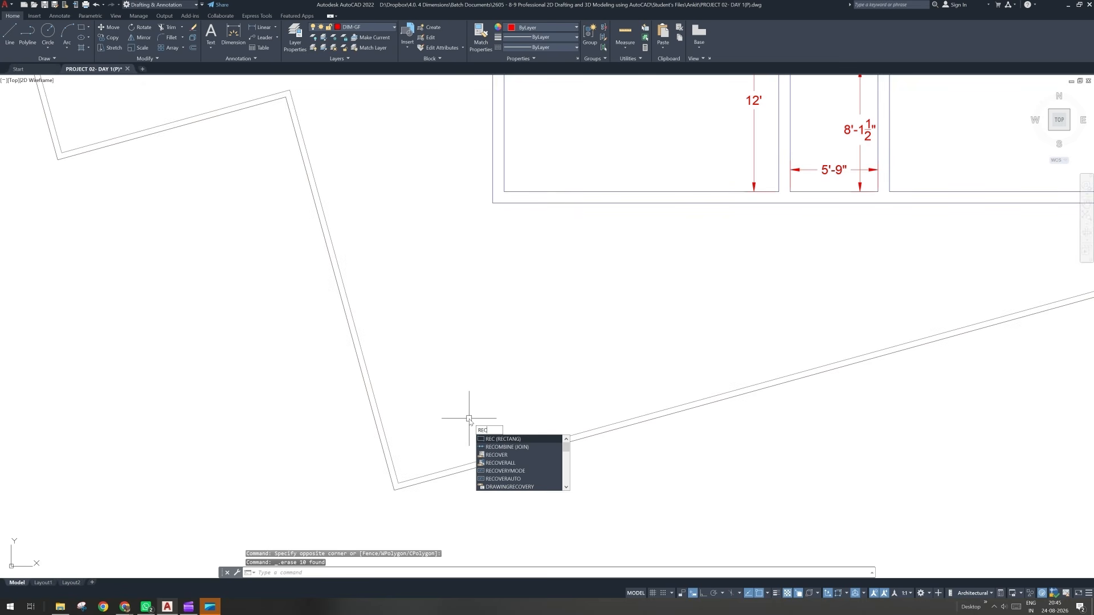
key(Return)
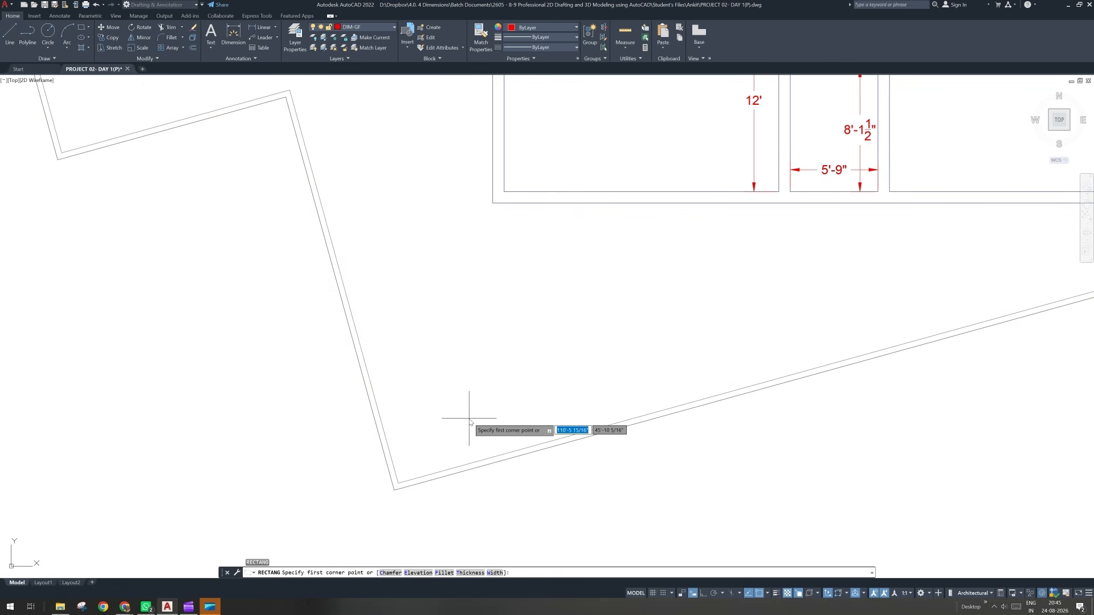
click(394, 490)
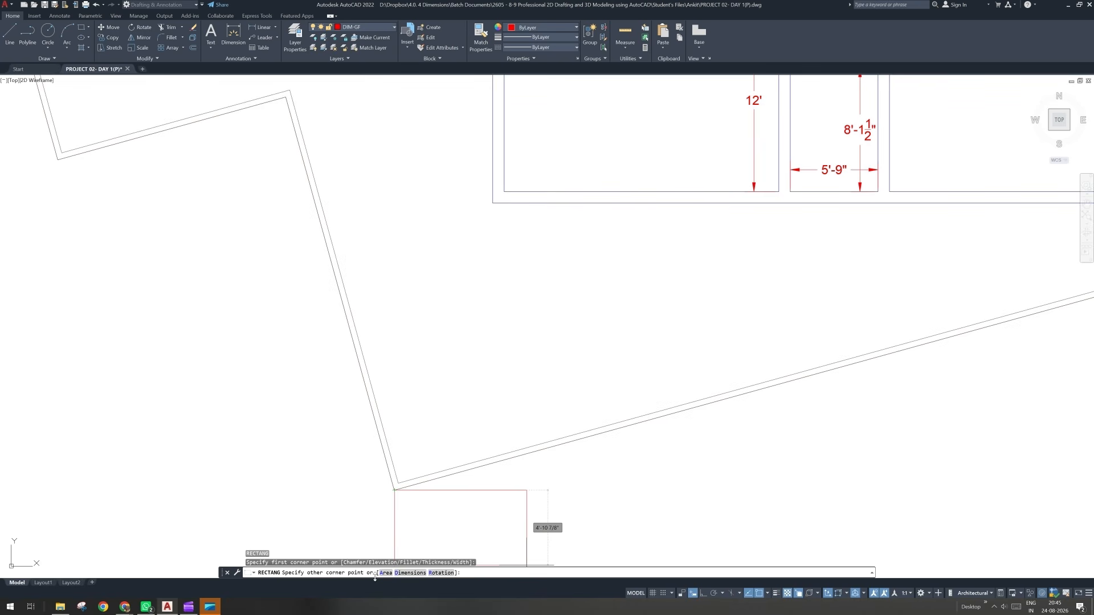
click(439, 573)
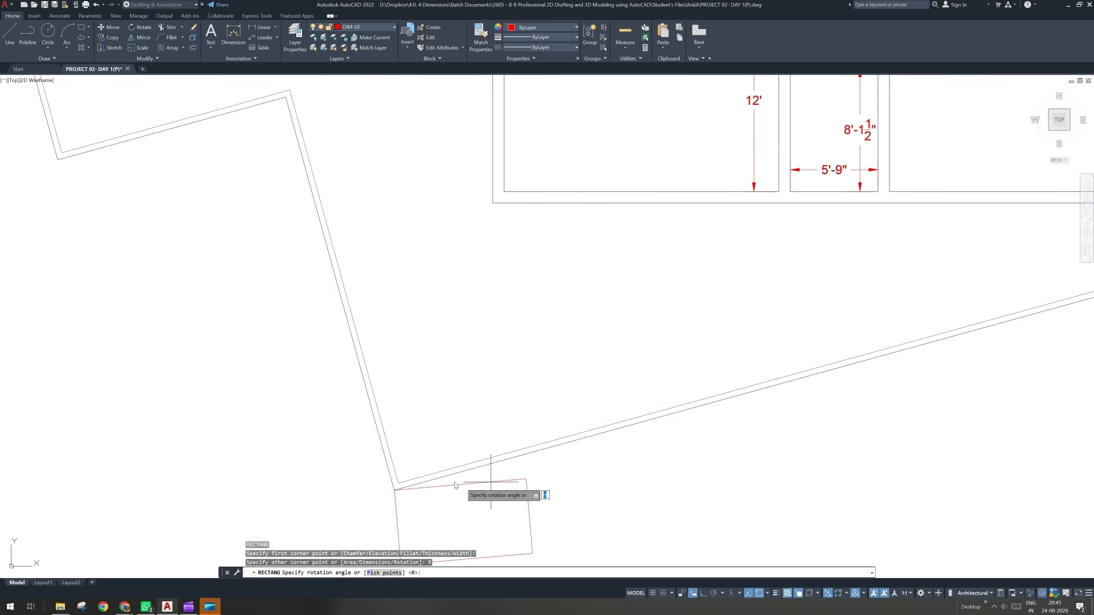
click(586, 439)
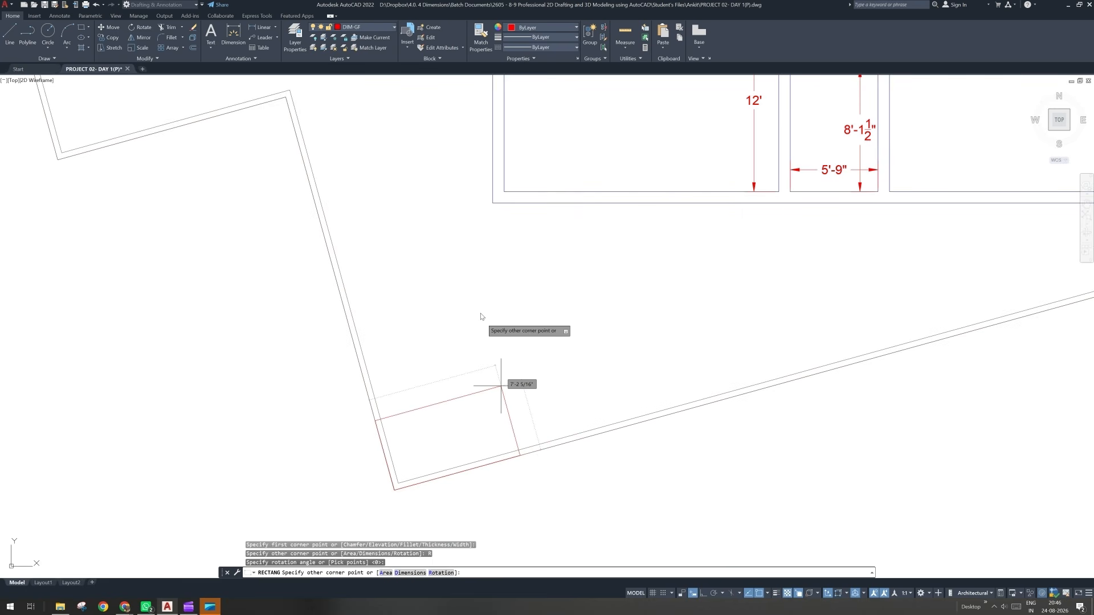
click(486, 350)
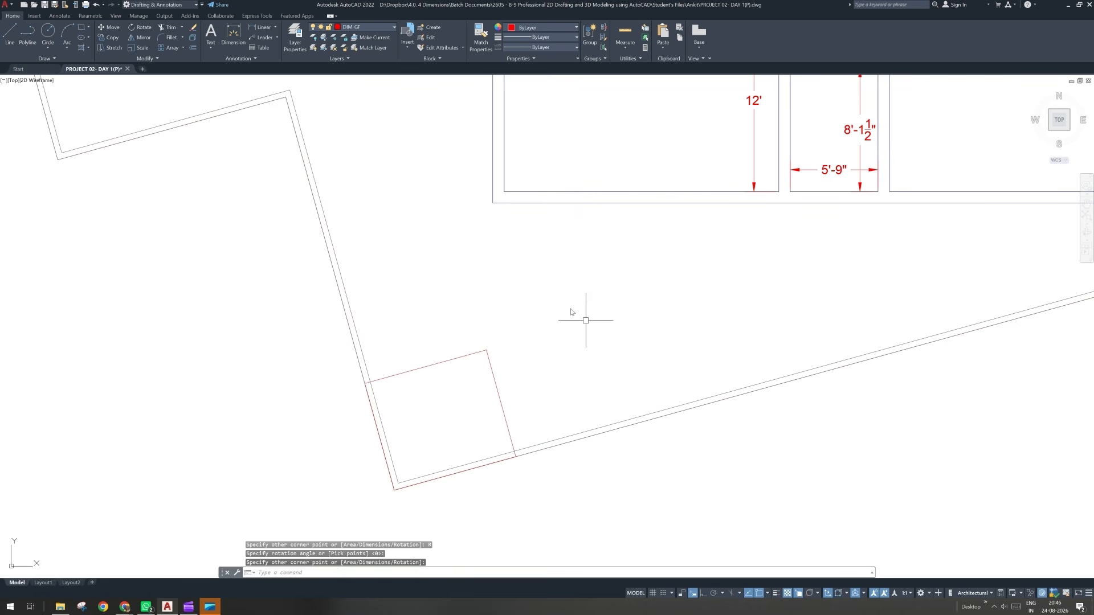
Step: Draw two overlapping trial rectangles inside the plot, reusing the rotated rectangle setting
key(Return)
click(542, 279)
click(665, 353)
key(Return)
click(715, 283)
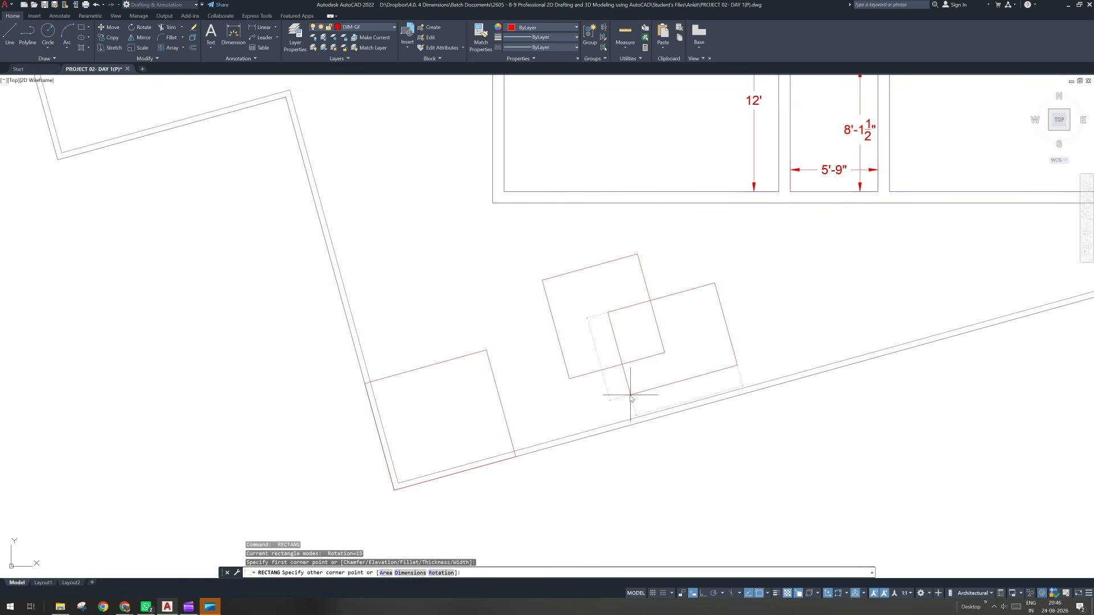
click(630, 395)
Step: Delete the three rotated trial rectangles inside the plot
click(679, 309)
click(474, 380)
key(Delete)
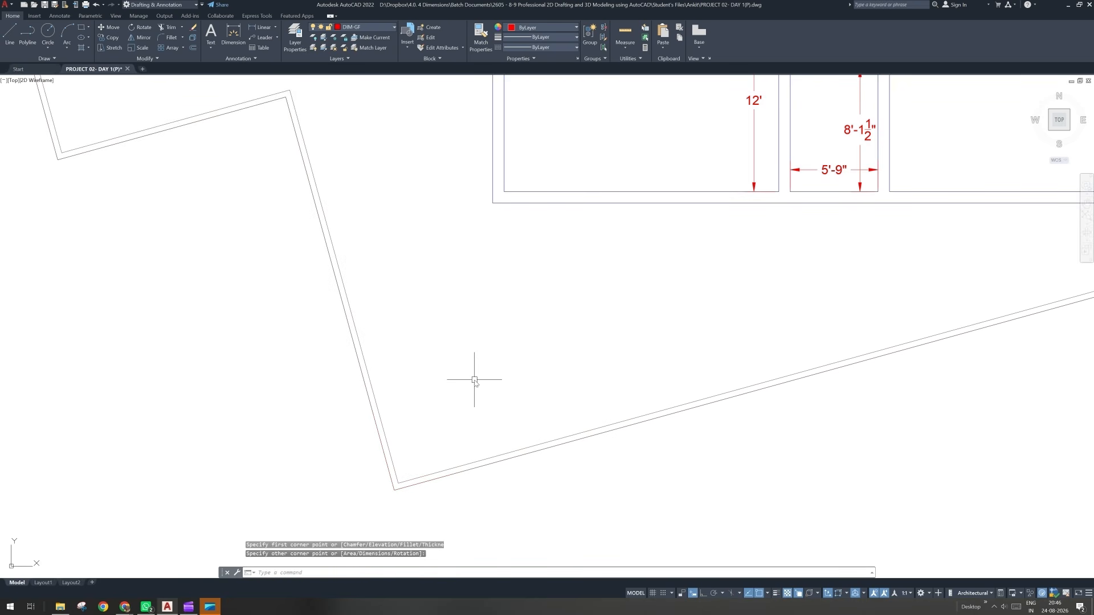
Step: Draw a rotated 2' x 2' rectangle from the plot boundary's outer lower corner as the temple's setback guide
text(rec)
key(Return)
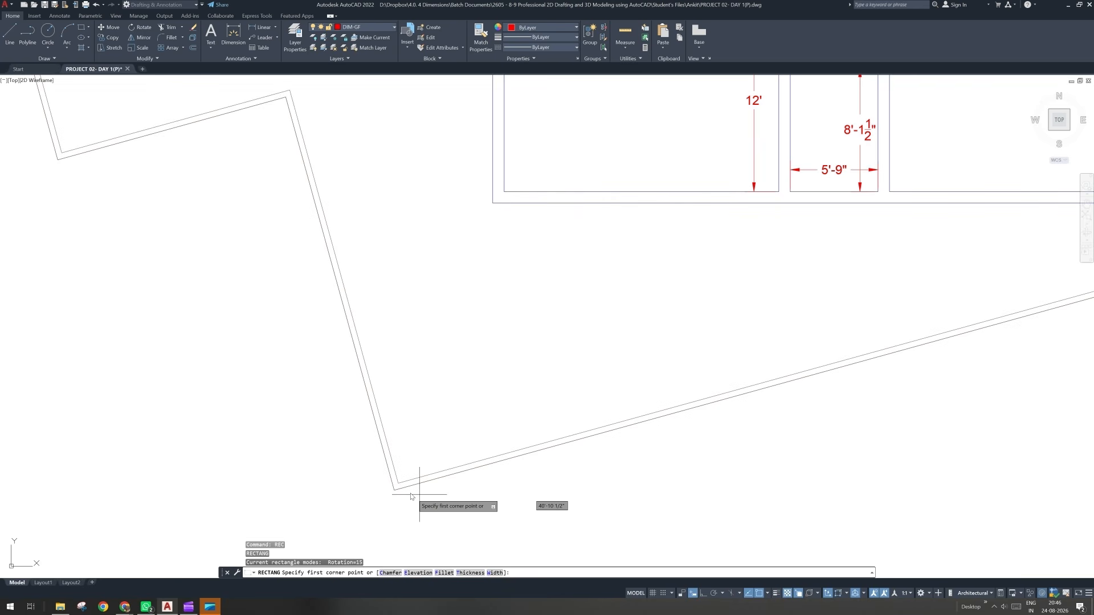
click(411, 495)
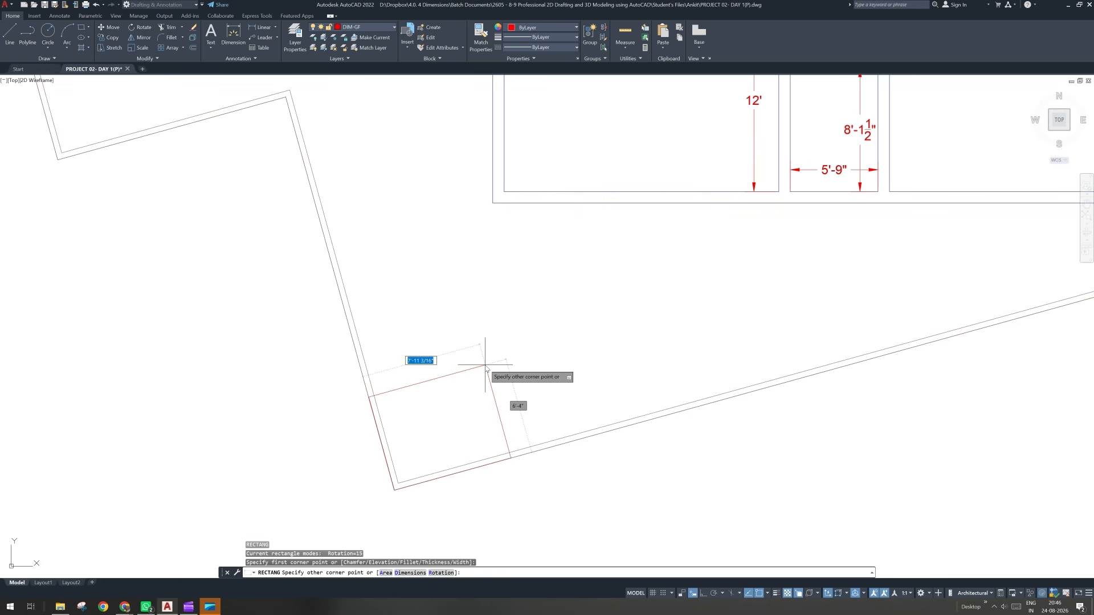
text(2')
key(Tab)
text(24)
key(Tab)
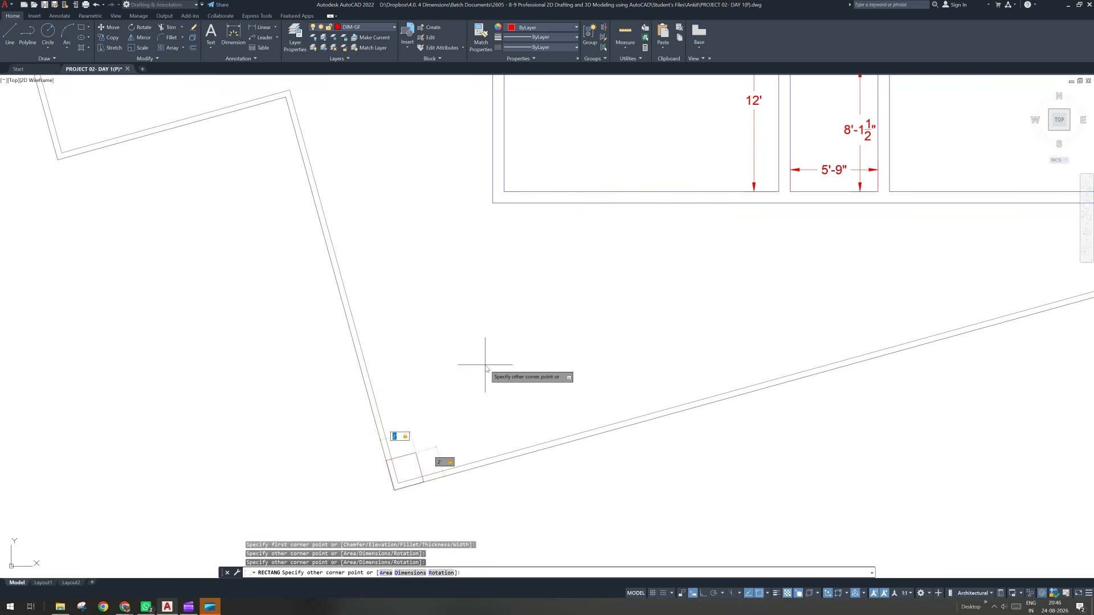
key(Return)
Step: Draw a rotated 4'6" x 4'6" rectangle starting from the 2' guide square's inner corner
scroll(428, 442, up, 2)
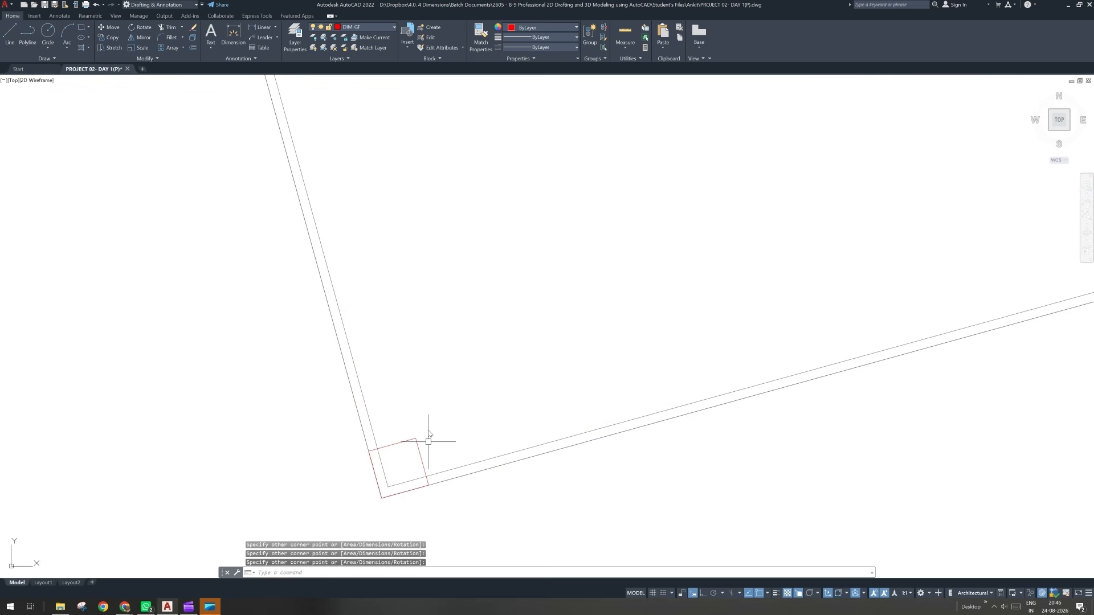
key(Return)
click(415, 439)
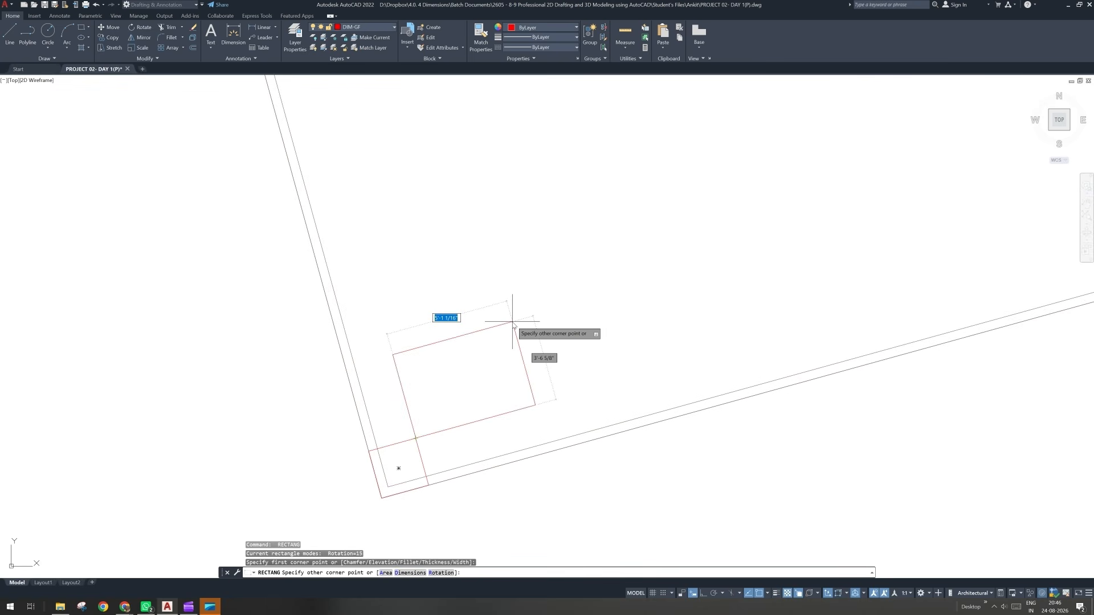
text(4'6)
key(Tab)
text(4')
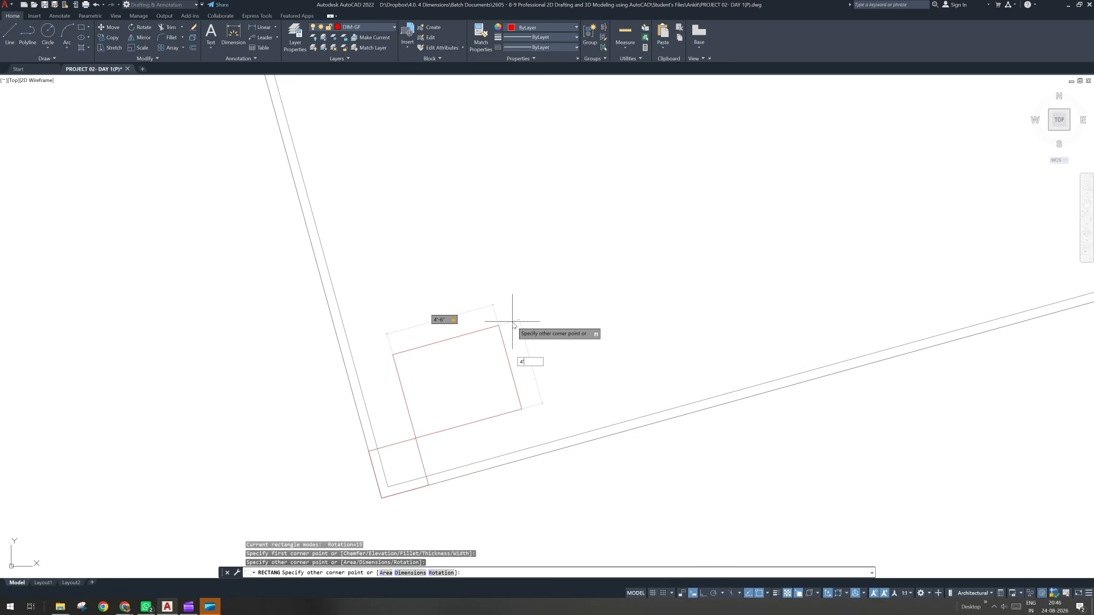
text(6)
key(Return)
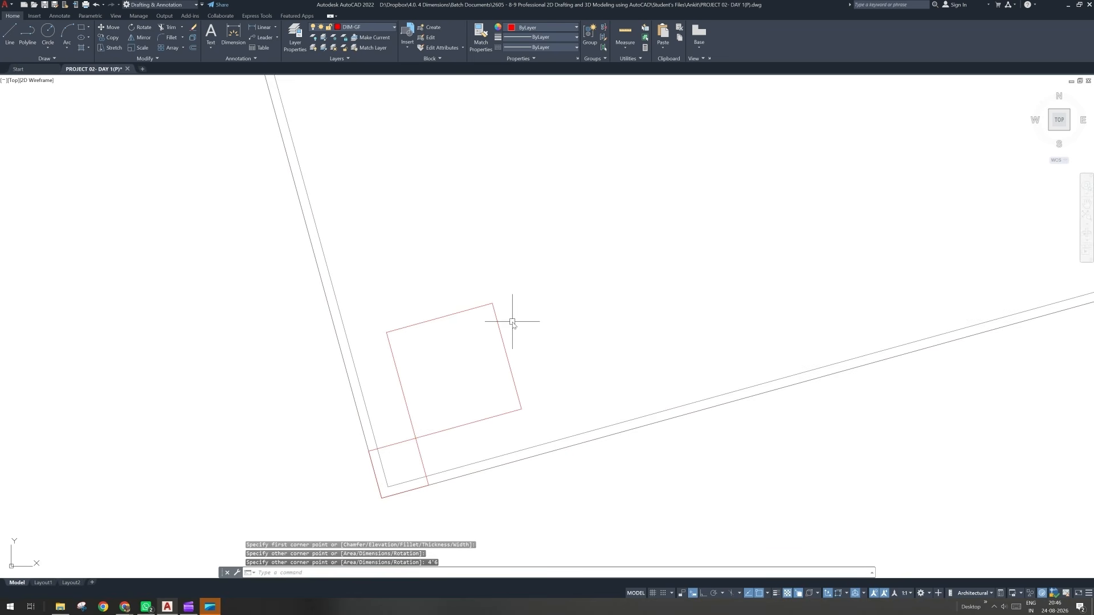
Step: Offset the temple's outer square 3" inward to form its walls
text(o)
key(Return)
text(3)
key(Return)
click(424, 325)
click(432, 361)
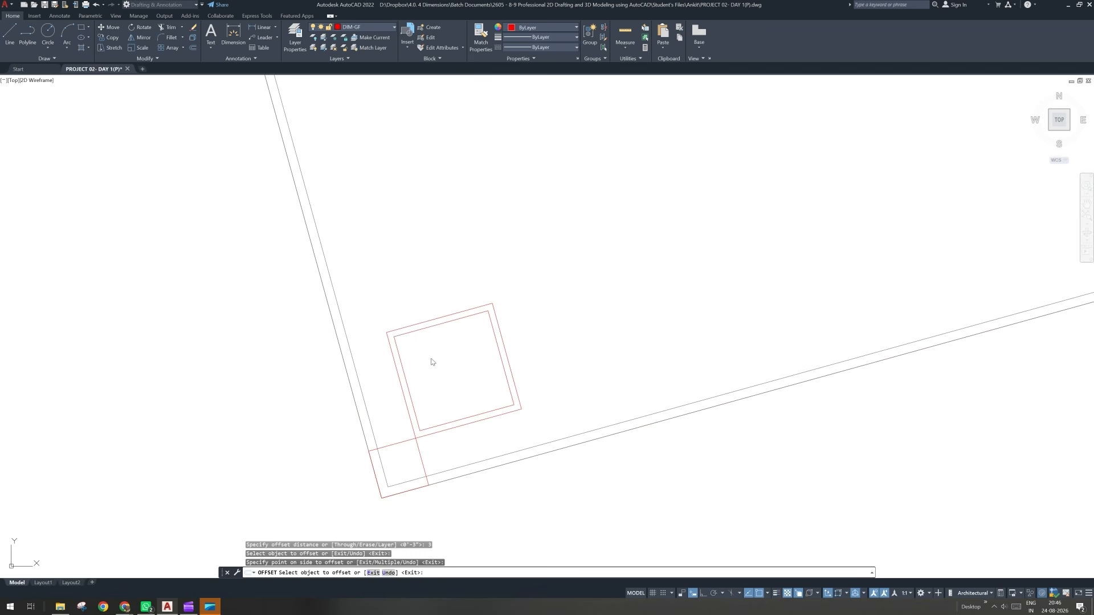
key(Escape)
Step: Delete the 2' guide square at the boundary corner
click(393, 450)
click(393, 451)
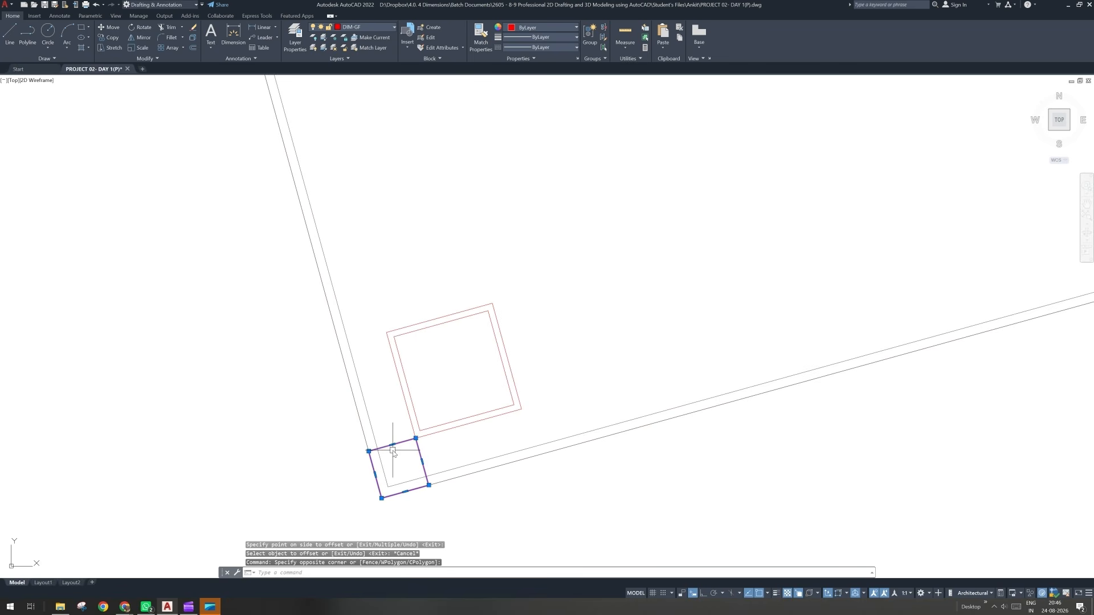
key(Delete)
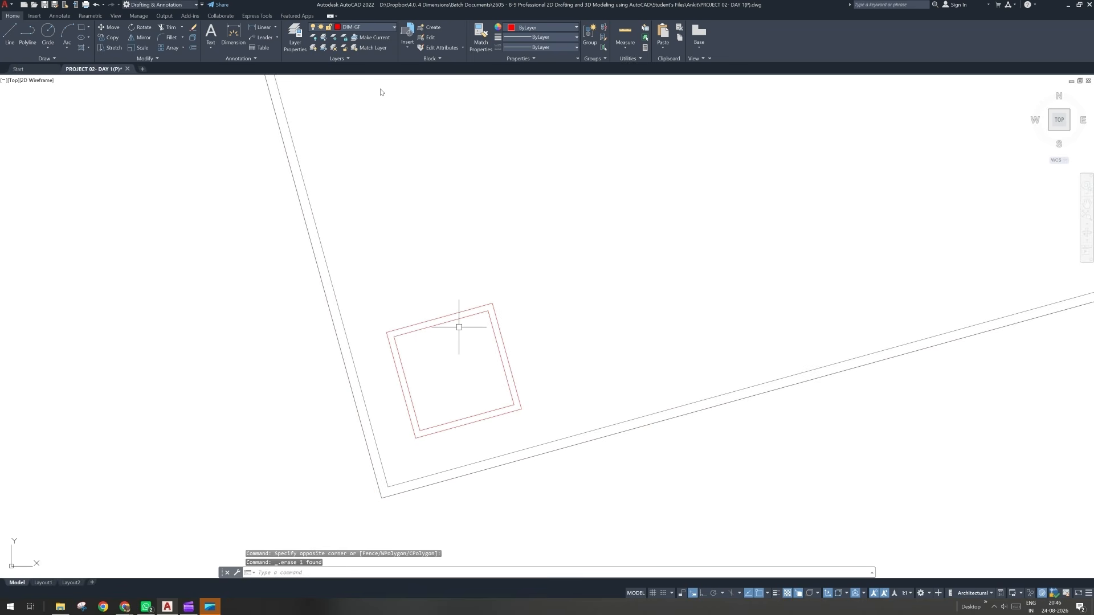
Step: Add an aligned dimension for the thickness of the temple's lower wall, placed outside its right side
click(263, 27)
key(Escape)
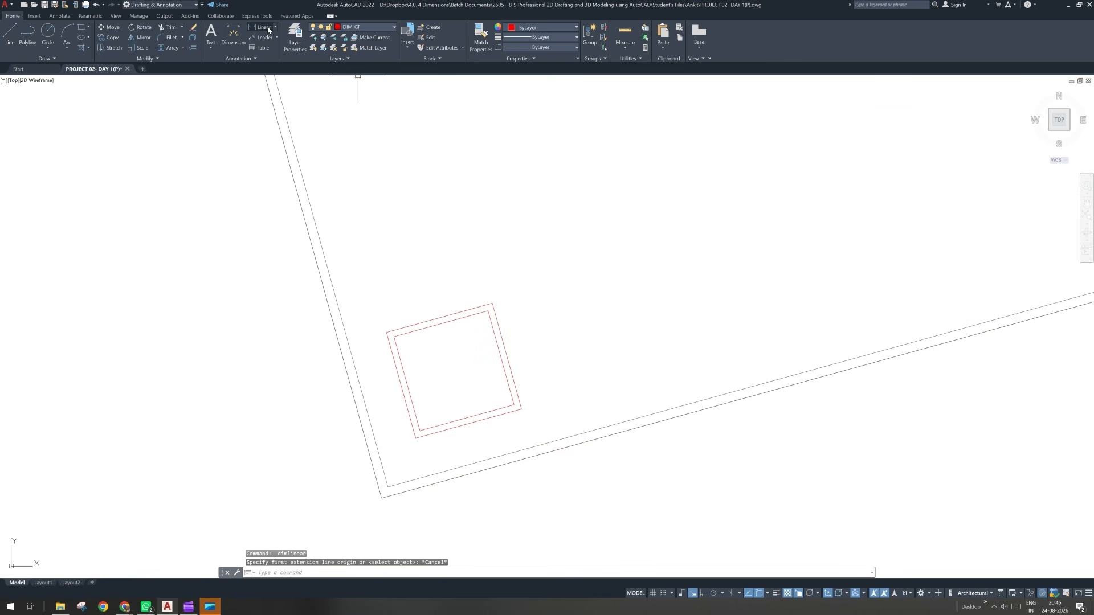
click(269, 29)
click(270, 57)
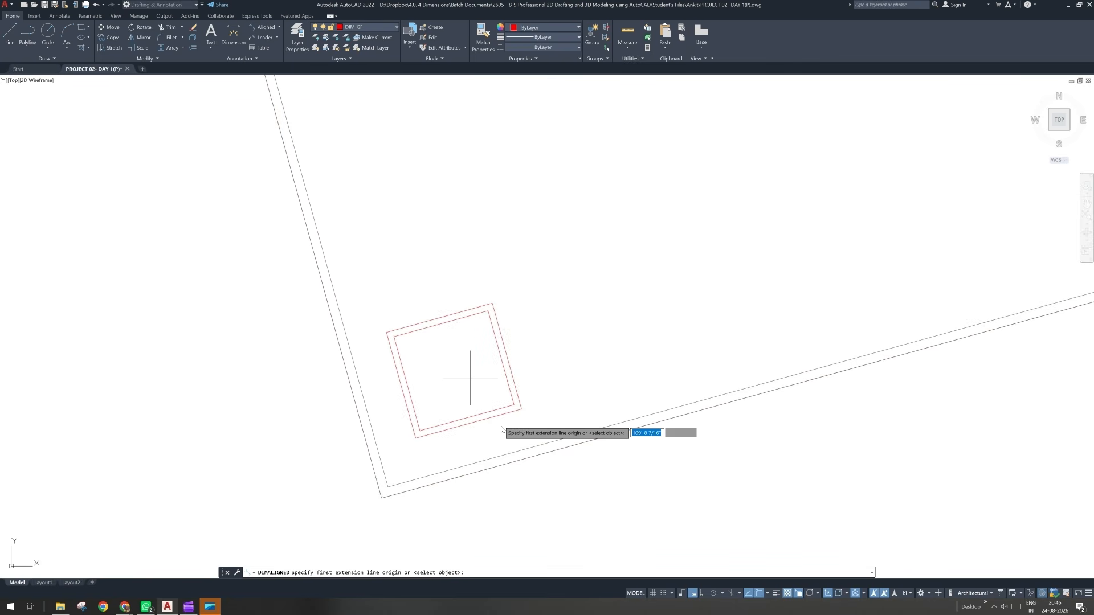
click(515, 406)
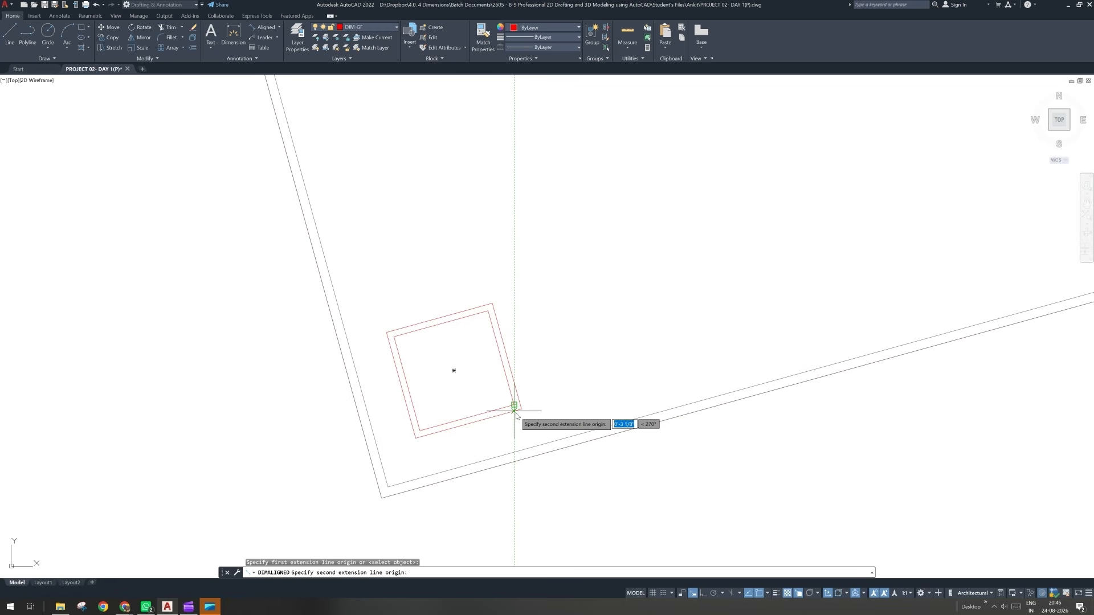
click(517, 410)
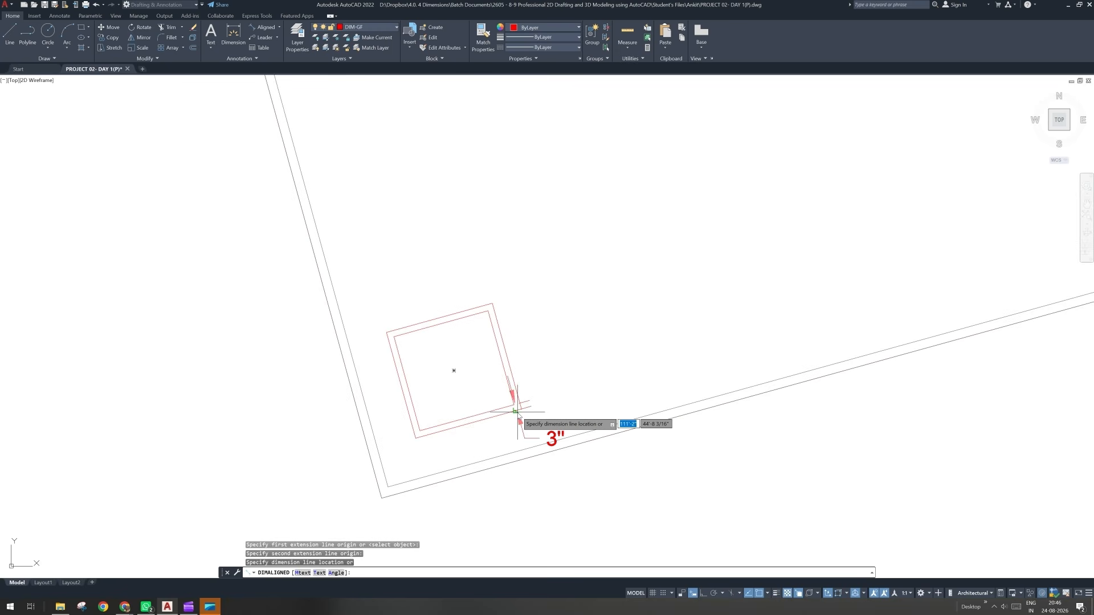
click(541, 409)
Step: Add an aligned dimension for the thickness of the temple's upper wall, placed outside its upper-right corner
key(Return)
scroll(484, 327, up, 2)
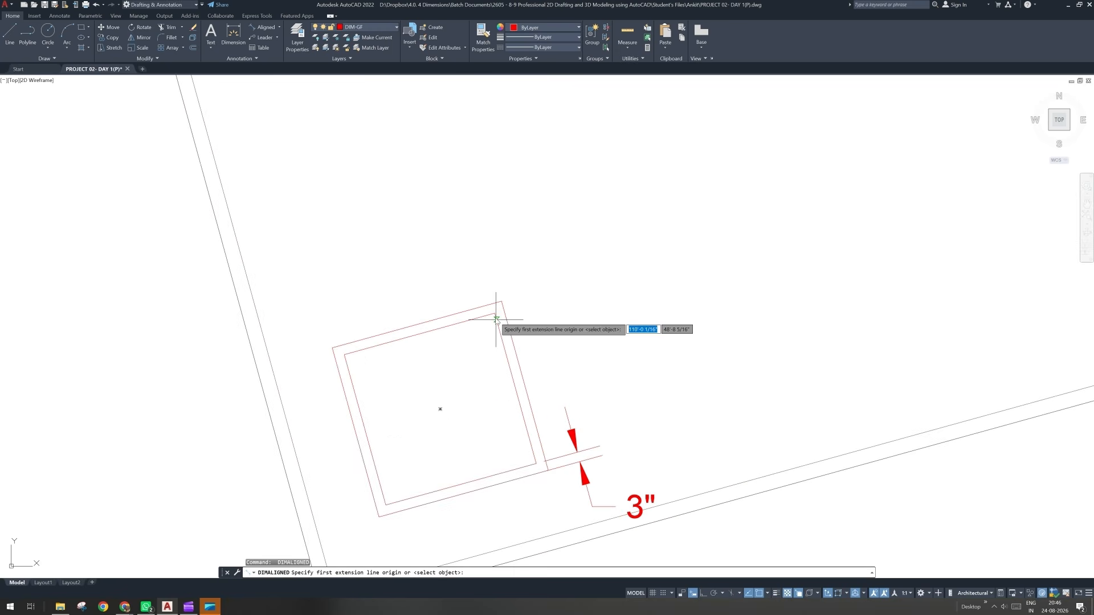
click(495, 313)
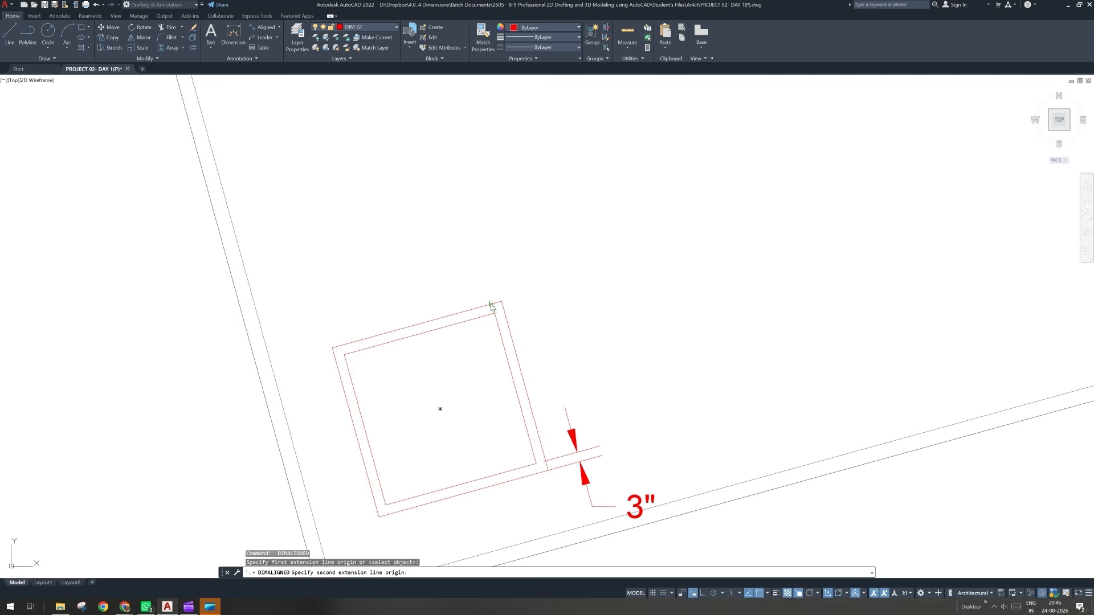
click(492, 307)
click(513, 245)
Step: Add aligned dimensions for the temple's inner depth and inner width, placed inside the square
key(Return)
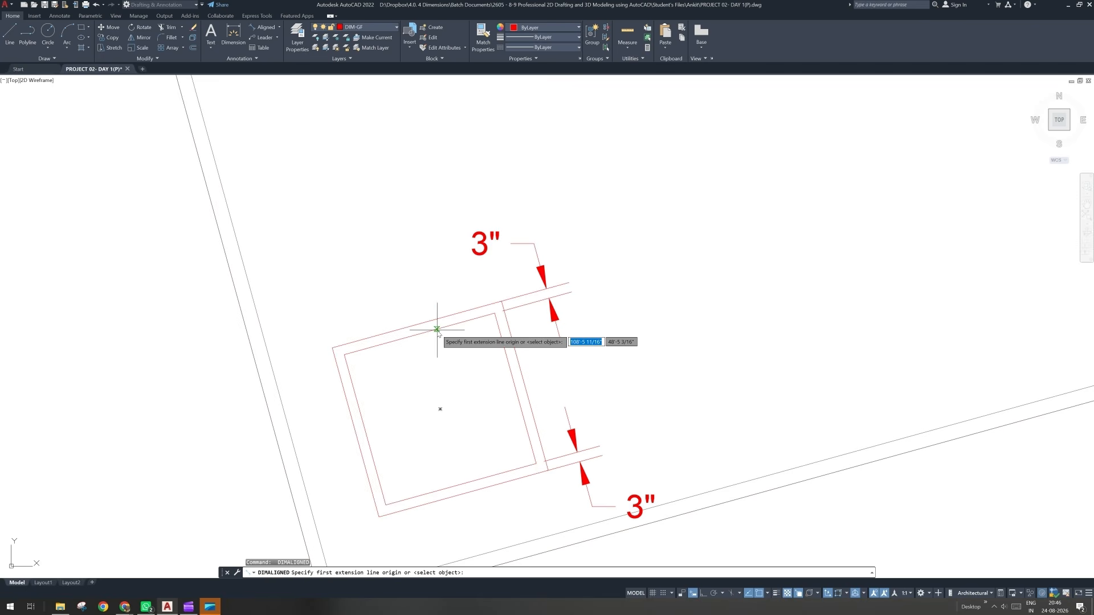
click(437, 330)
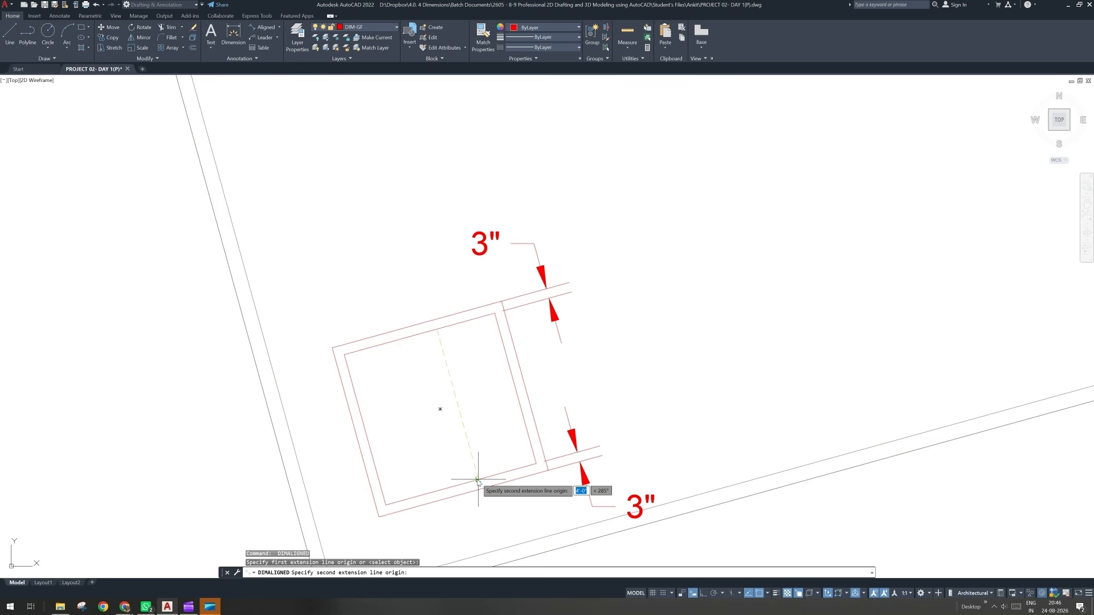
click(478, 482)
click(472, 450)
key(Return)
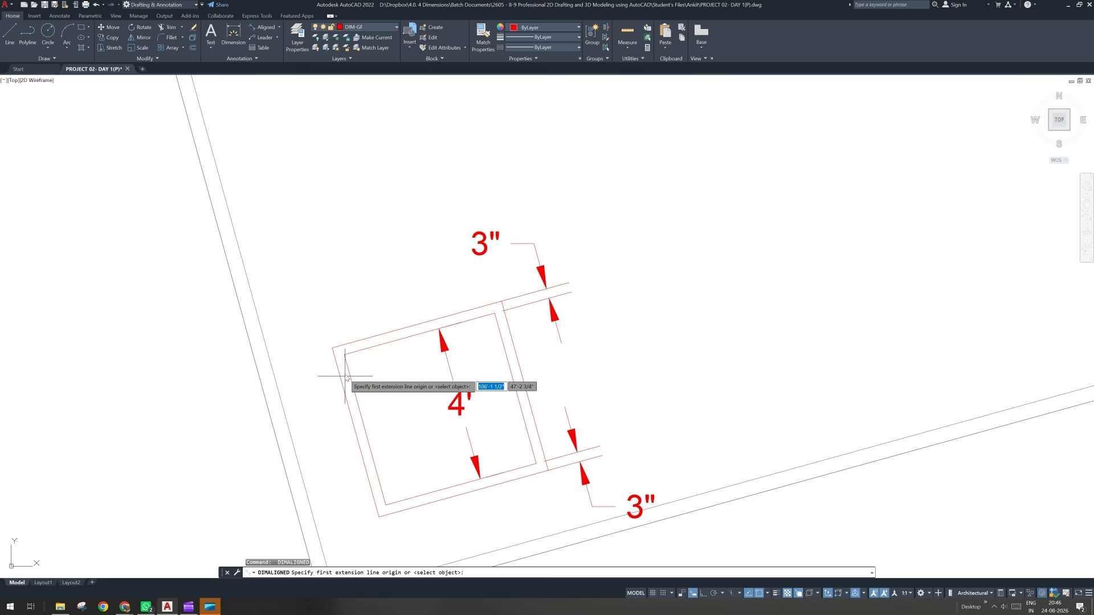
click(346, 374)
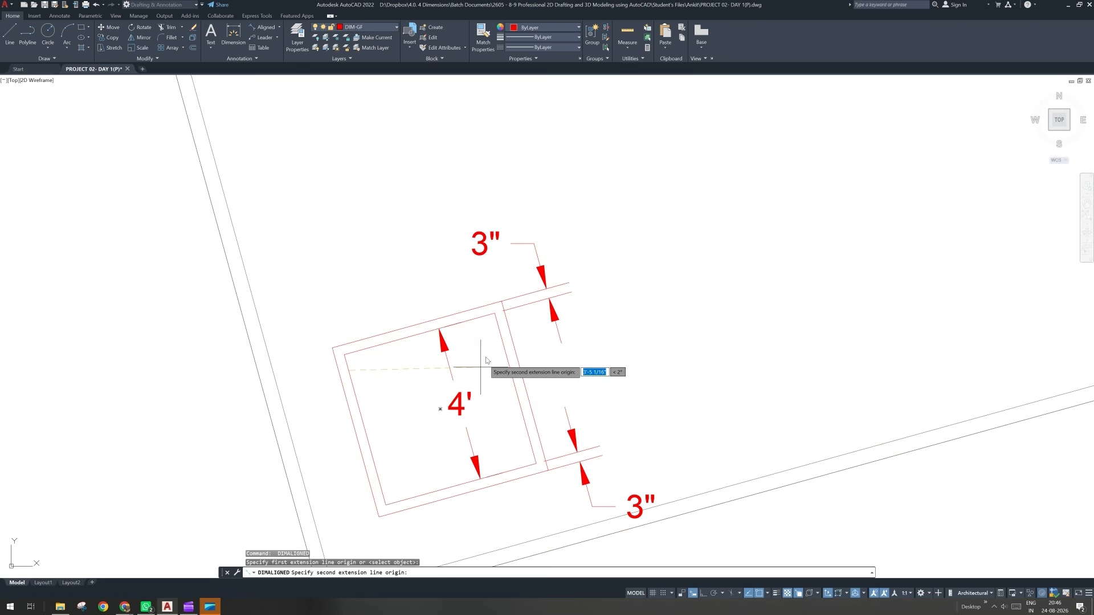
click(500, 331)
click(458, 366)
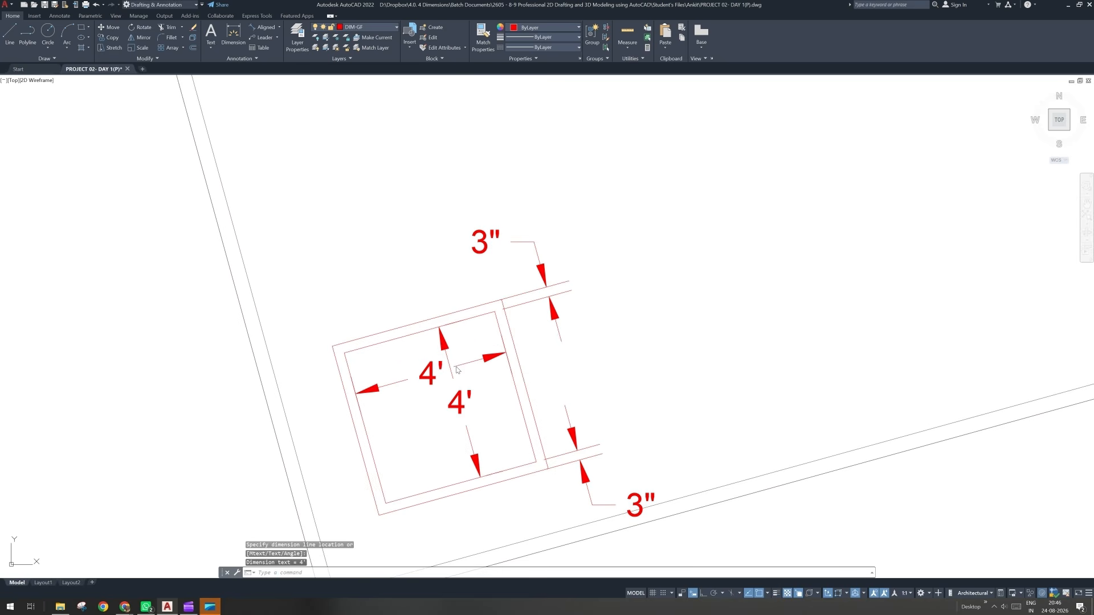
Step: Add an aligned dimension between the temple's lower outer wall and the plot boundary's outer line
middle_drag(429, 482, 396, 367)
key(Return)
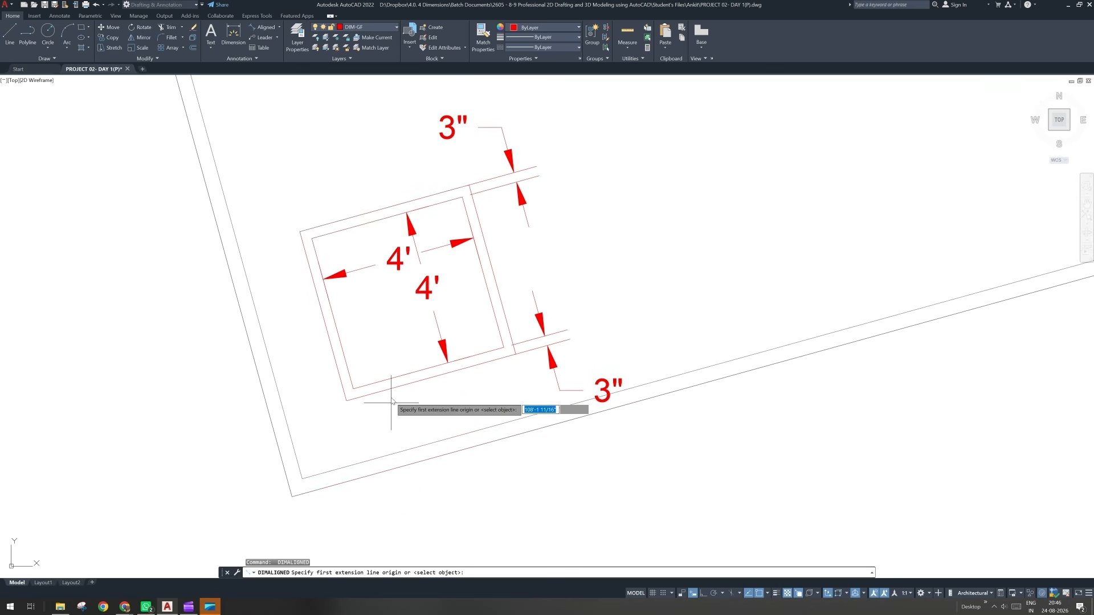
click(392, 402)
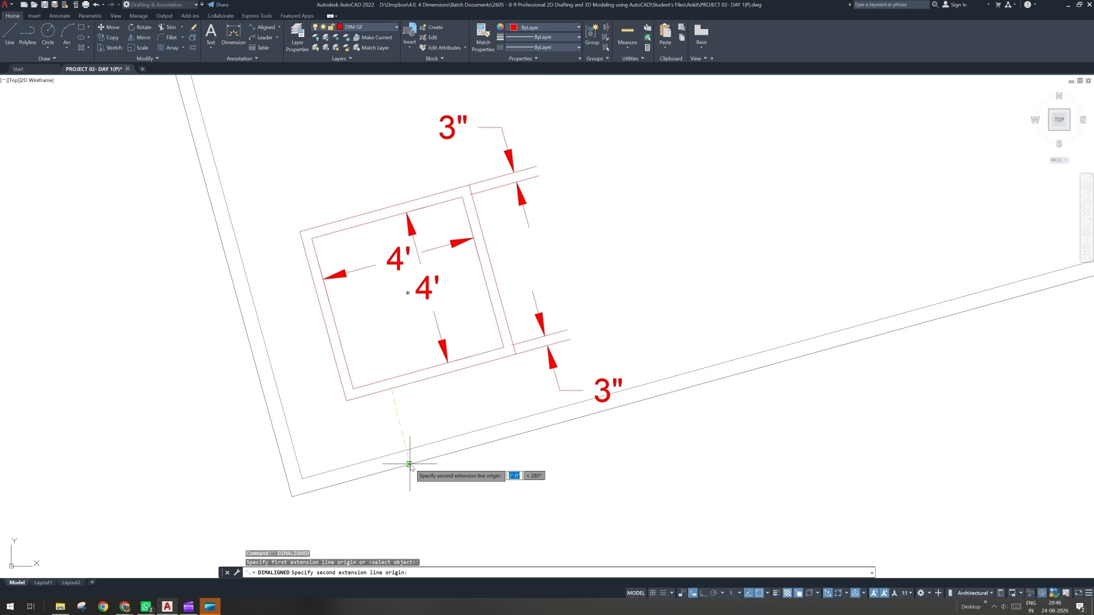
click(410, 464)
click(381, 452)
Step: Draw a trial rectangle inside the 18' x 12' room with the current rectangle rotation
scroll(387, 451, down, 2)
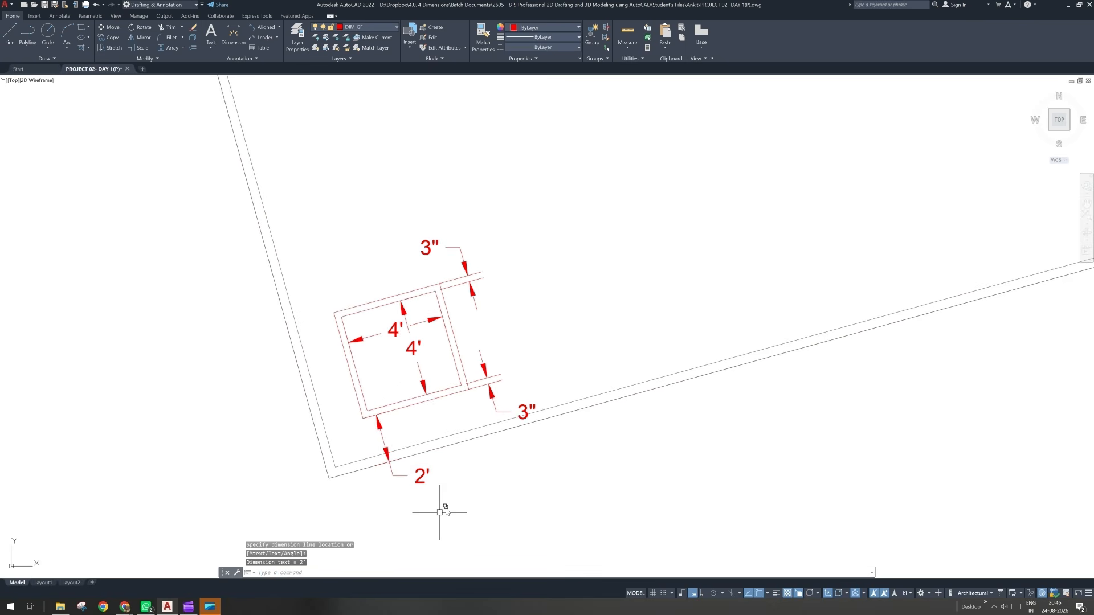
scroll(444, 482, down, 2)
middle_drag(445, 481, 419, 478)
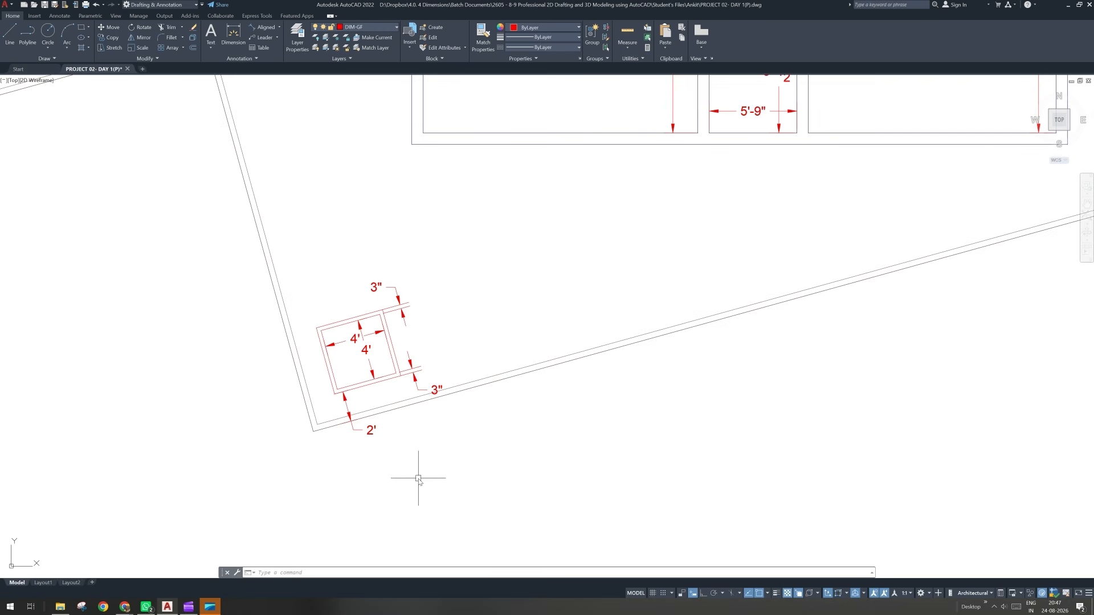
text(rec)
key(Return)
scroll(421, 477, down, 2)
middle_drag(510, 204, 429, 341)
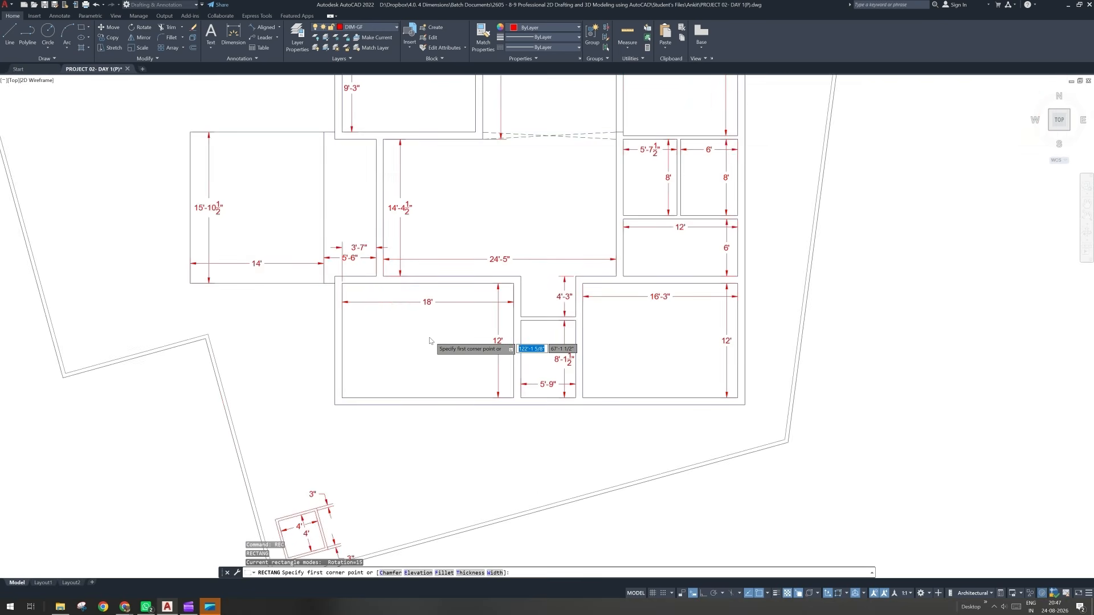
scroll(429, 341, up, 2)
click(389, 331)
click(473, 383)
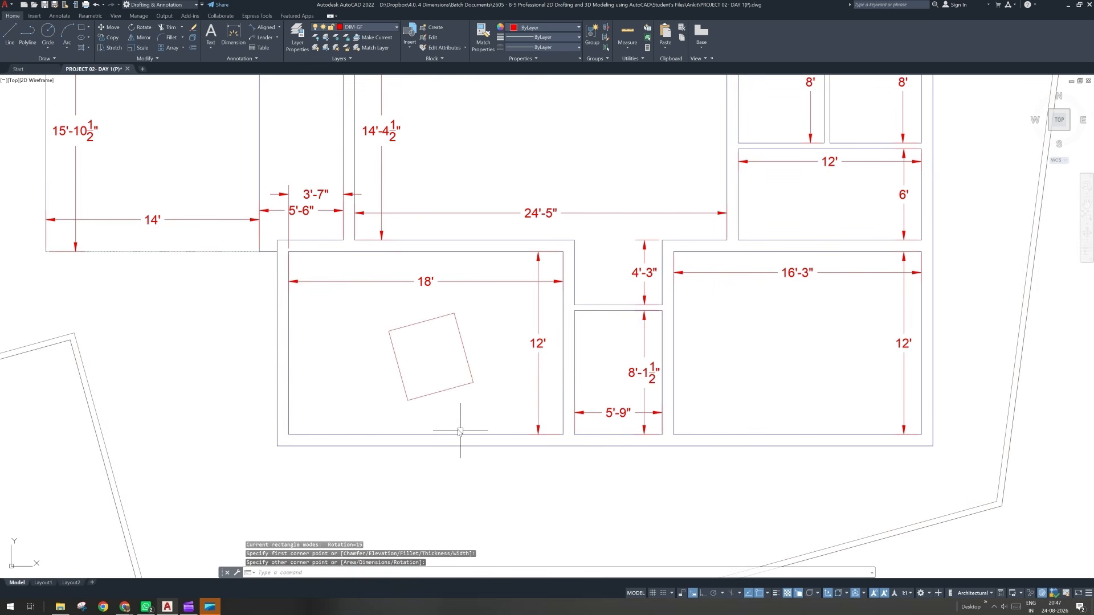
Step: Delete the tilted trial rectangle inside the 18' x 12' room
scroll(460, 432, up, 2)
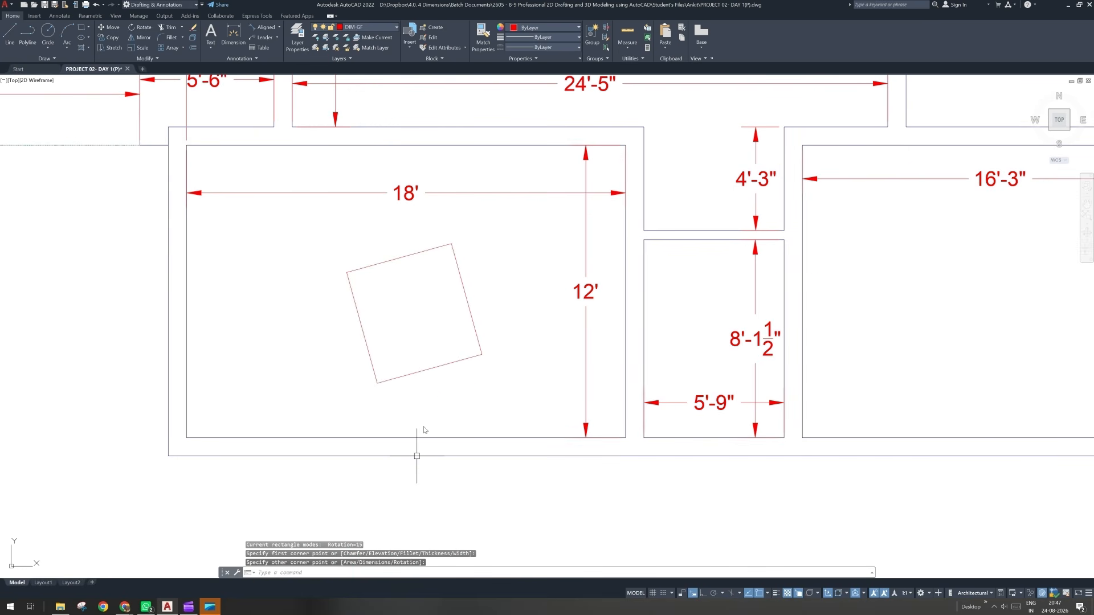
drag(425, 431, 383, 339)
key(Delete)
Step: Reset the rectangle rotation angle to 0 while drawing a small trial rectangle below the 18' x 12' room
middle_drag(369, 374, 429, 273)
text(re)
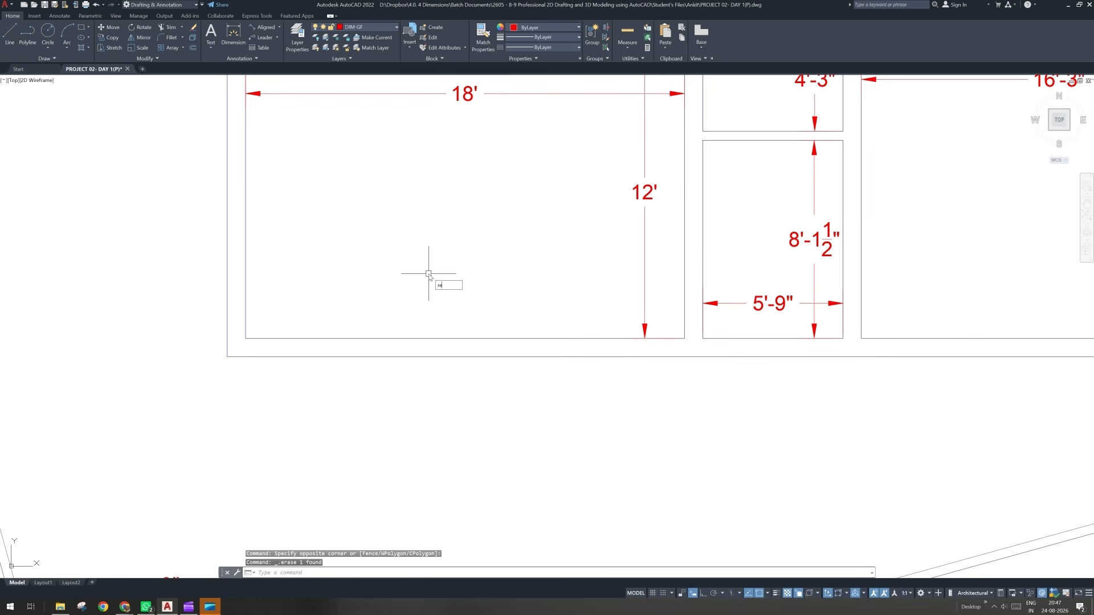
text(c)
key(Return)
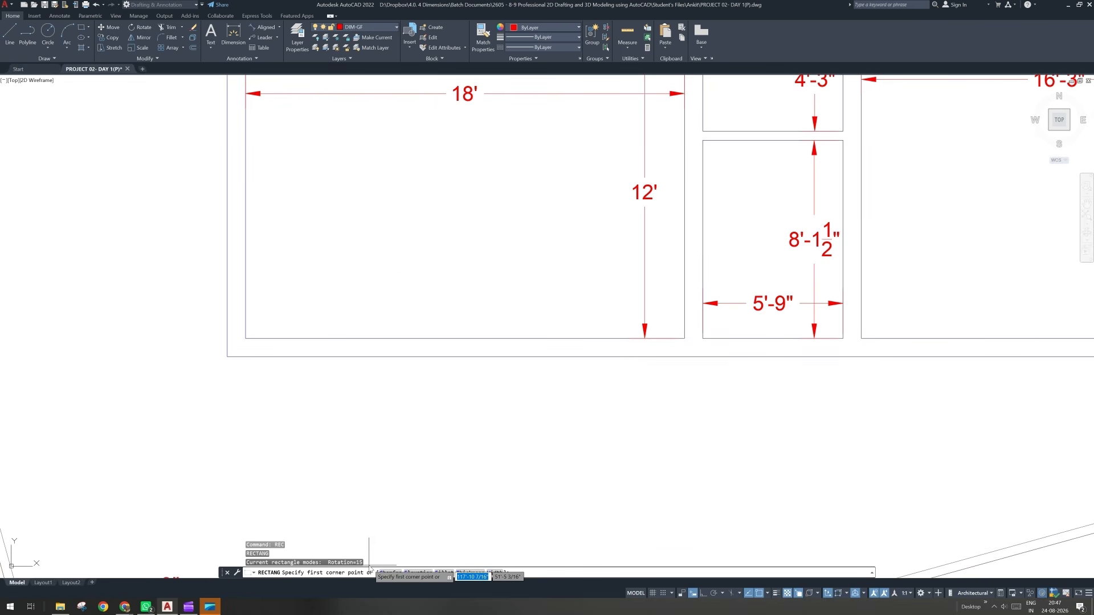
drag(370, 568, 376, 519)
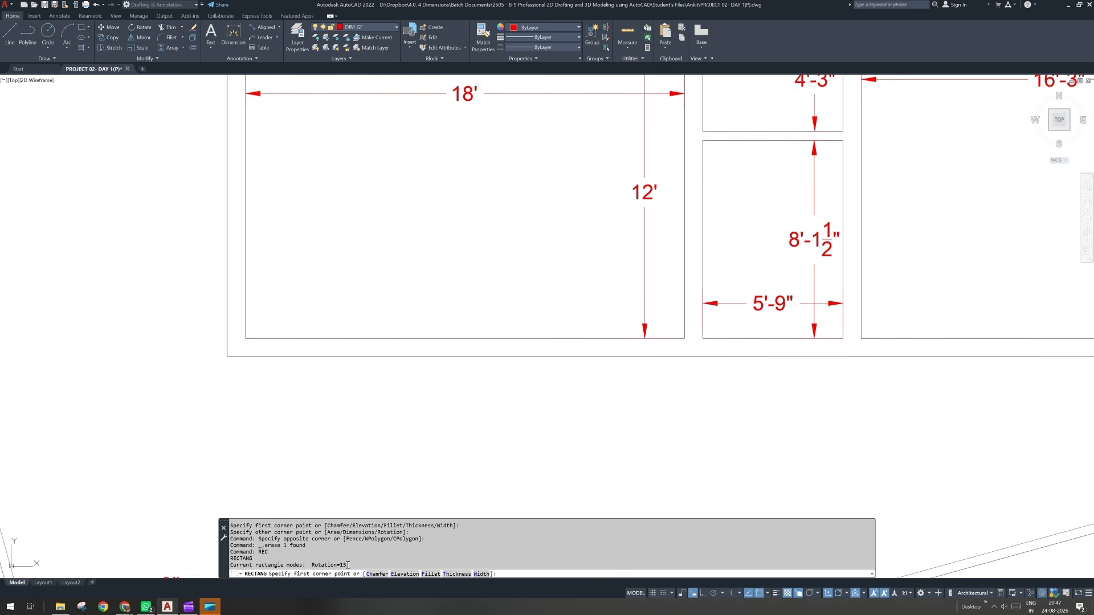
click(369, 476)
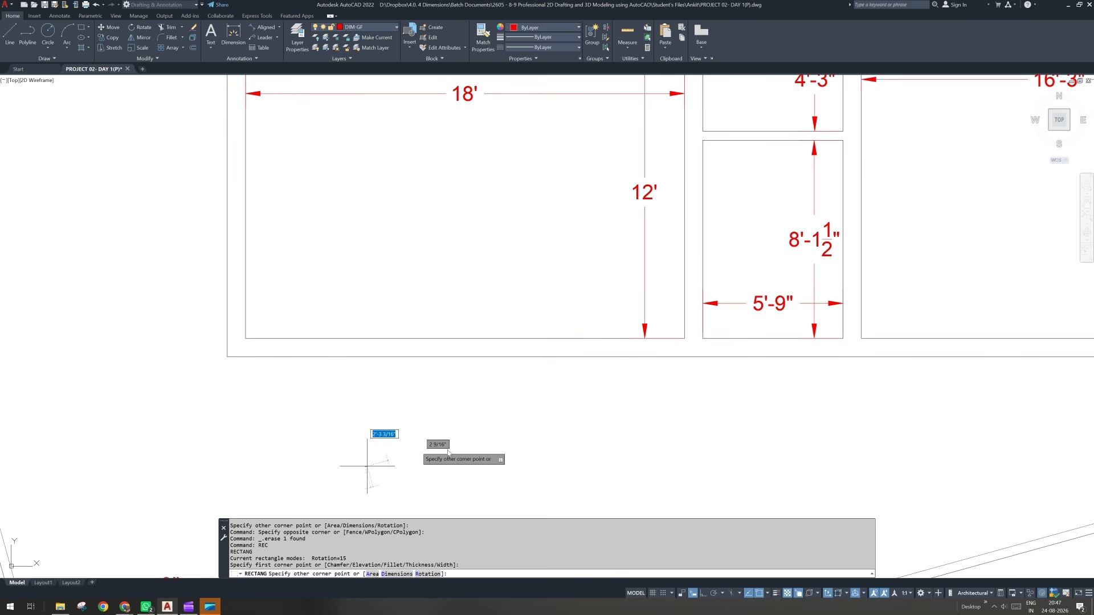
click(427, 575)
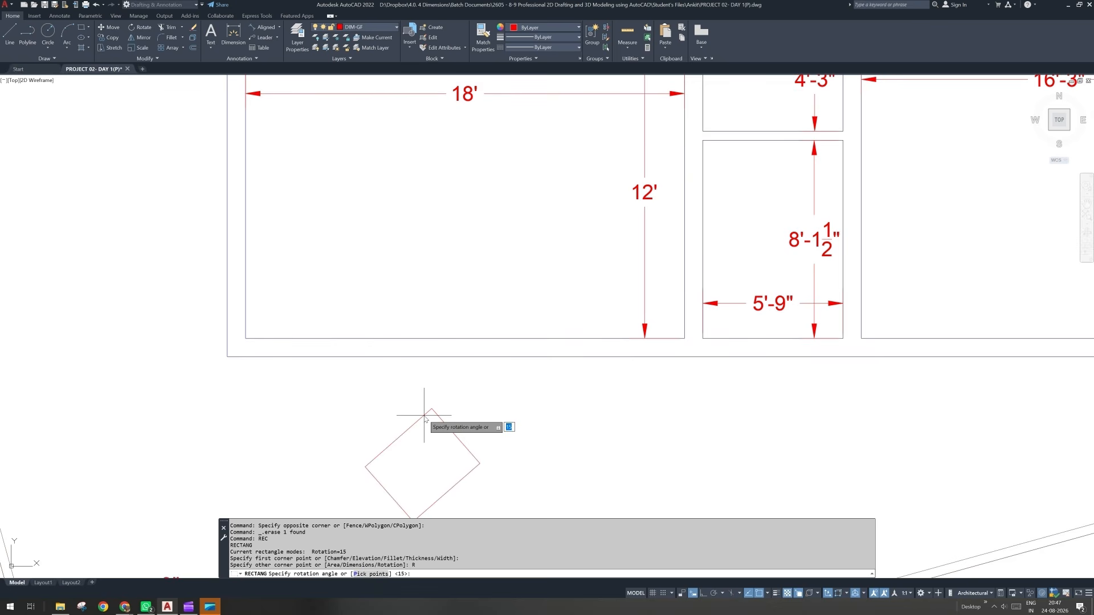
scroll(424, 415, down, 4)
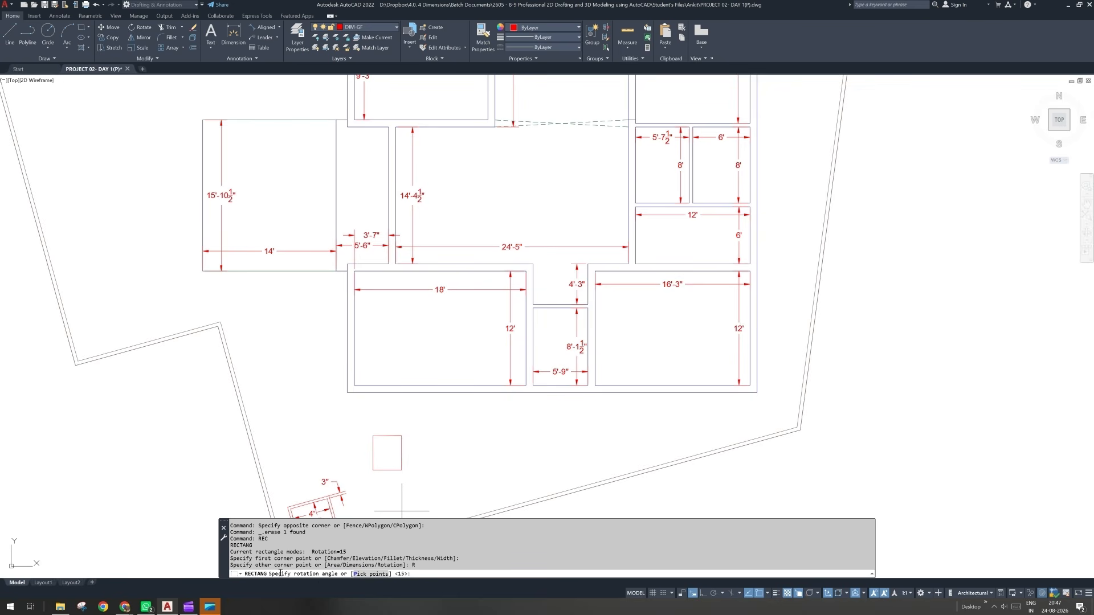
text(0)
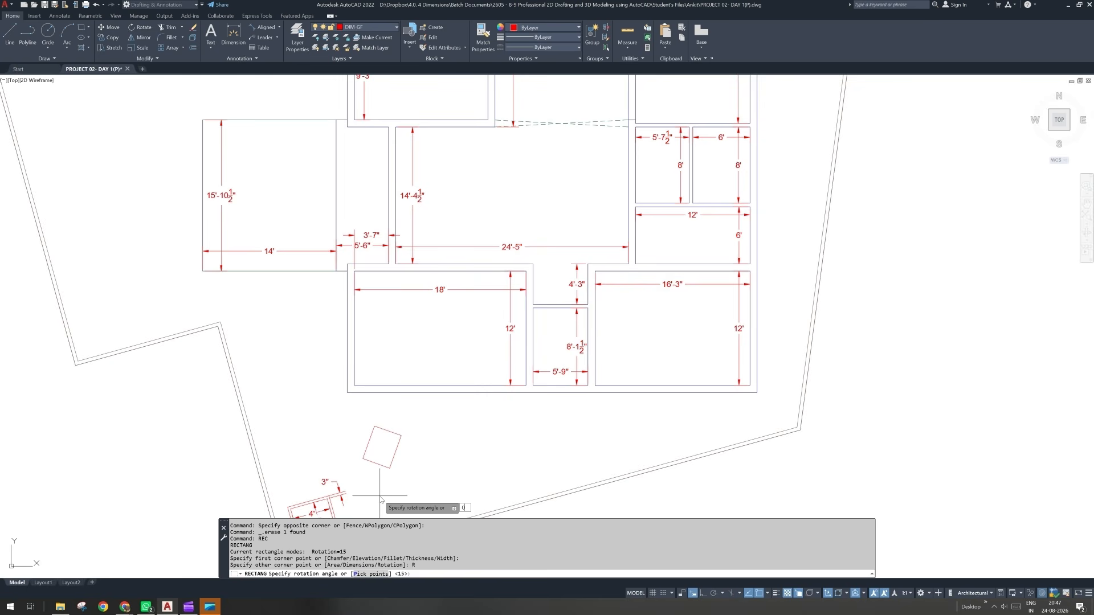
key(Return)
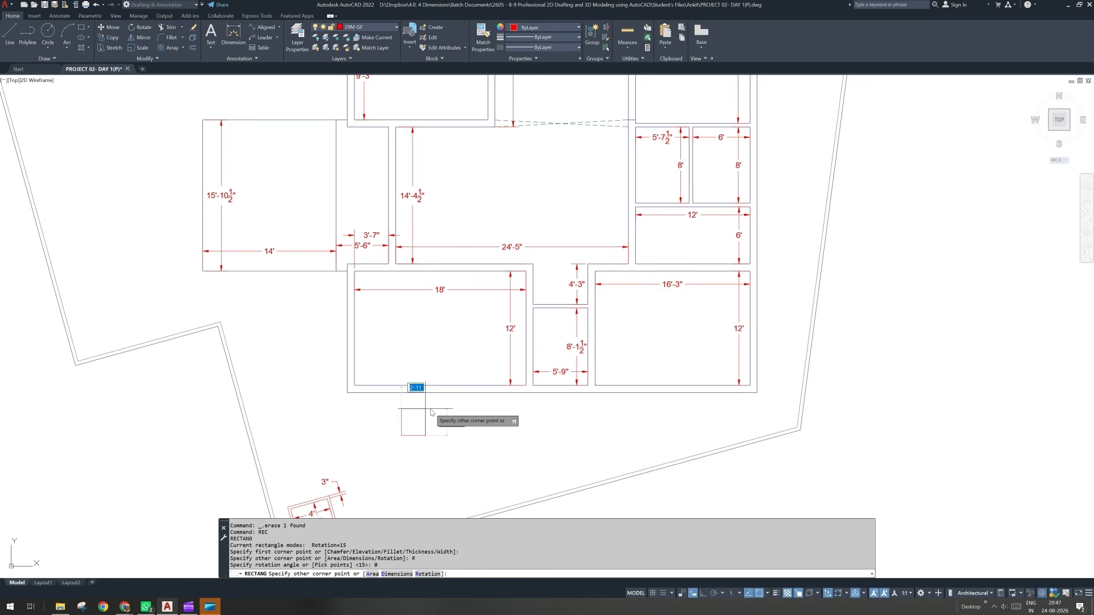
click(431, 436)
Step: Draw a second, wider trial rectangle beside the first one to check the current rectangle rotation
key(Return)
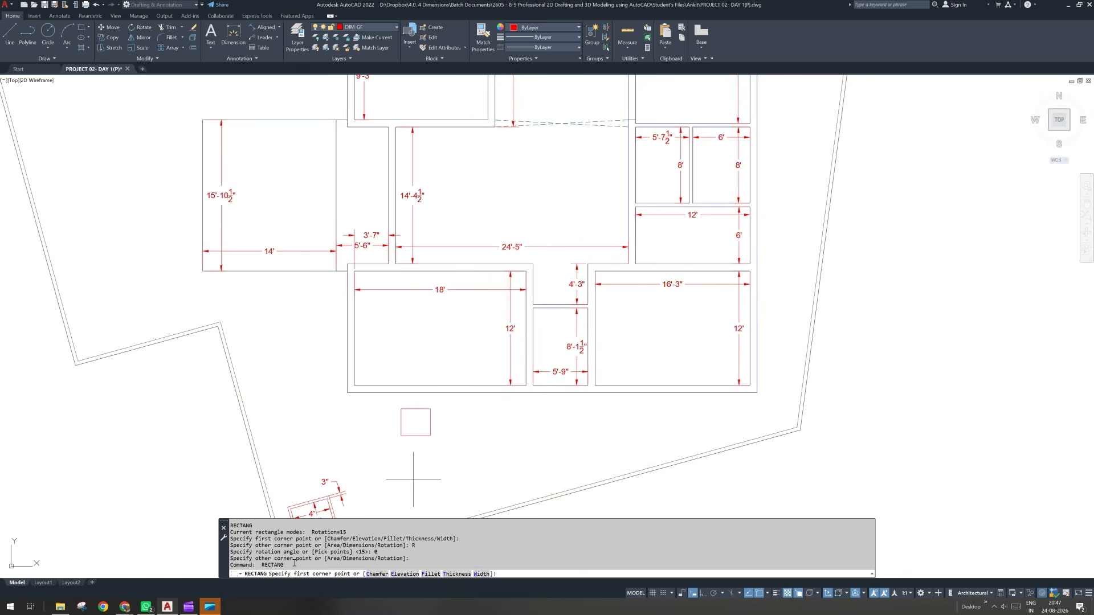
click(455, 416)
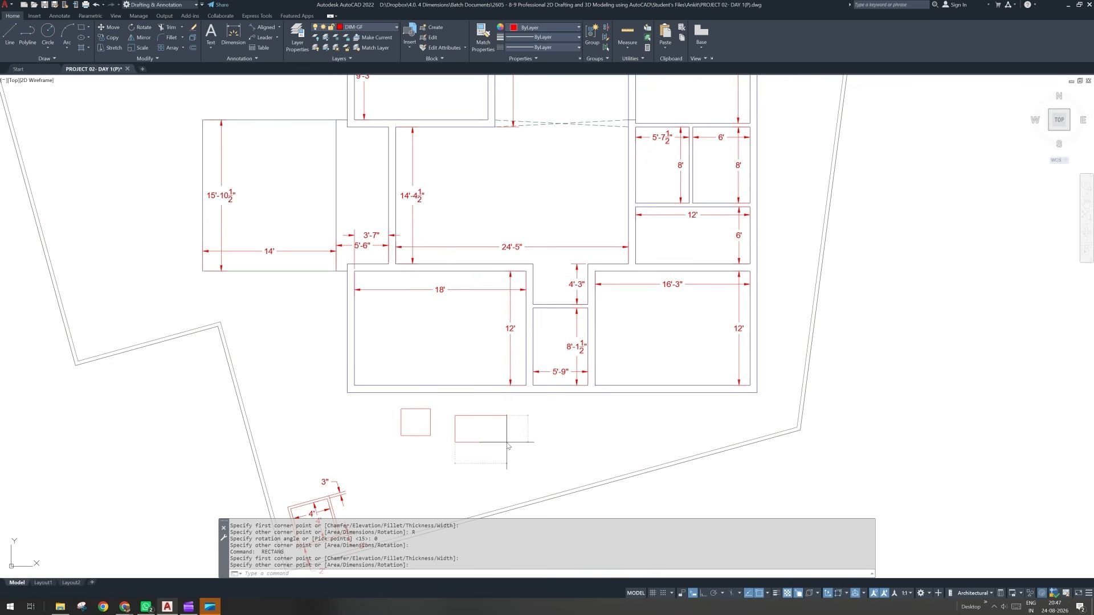
click(507, 443)
Step: Delete both trial rectangles below the house plan
click(534, 403)
click(408, 445)
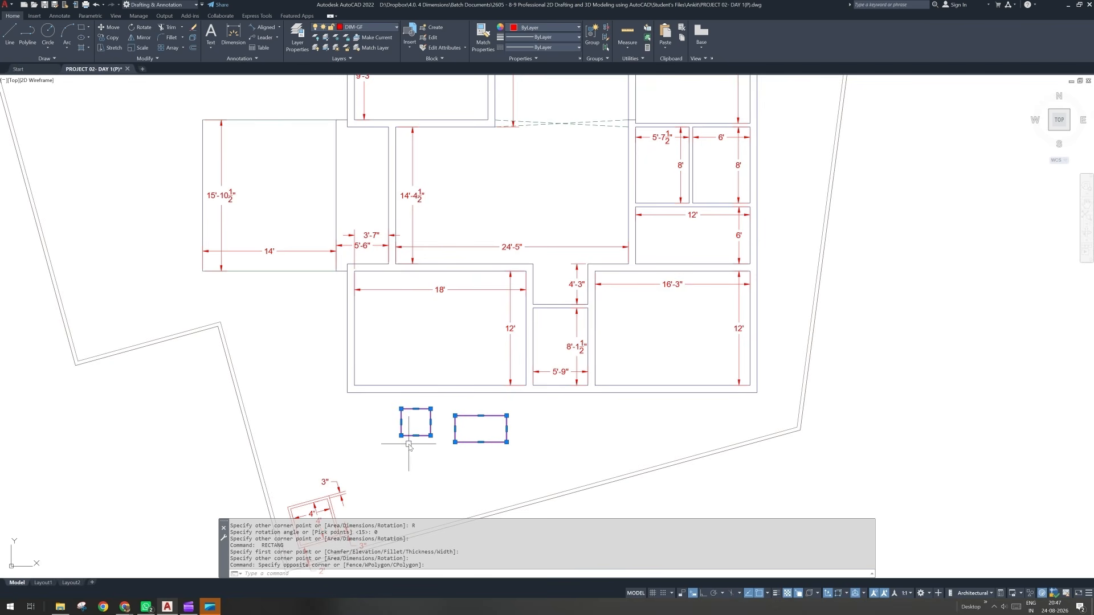
key(Delete)
middle_drag(381, 480, 417, 396)
mouse_move(193, 609)
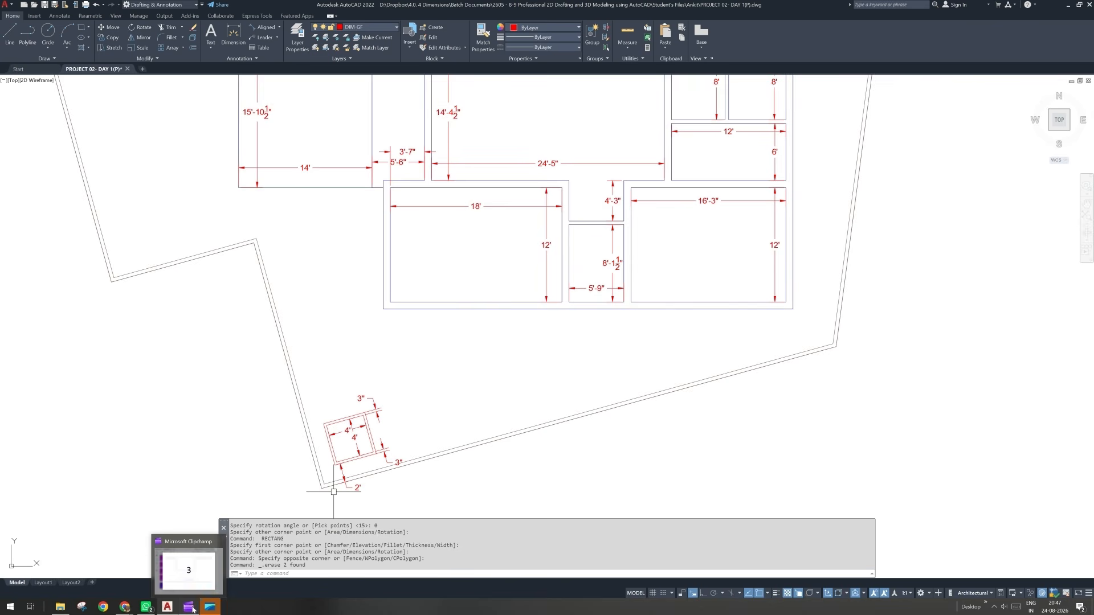
click(192, 609)
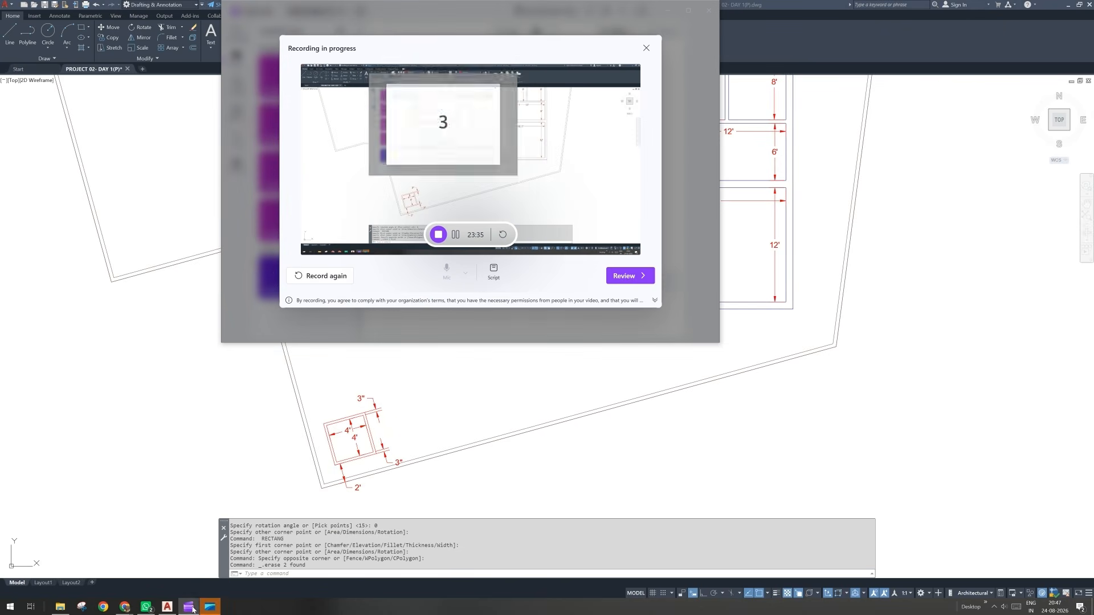